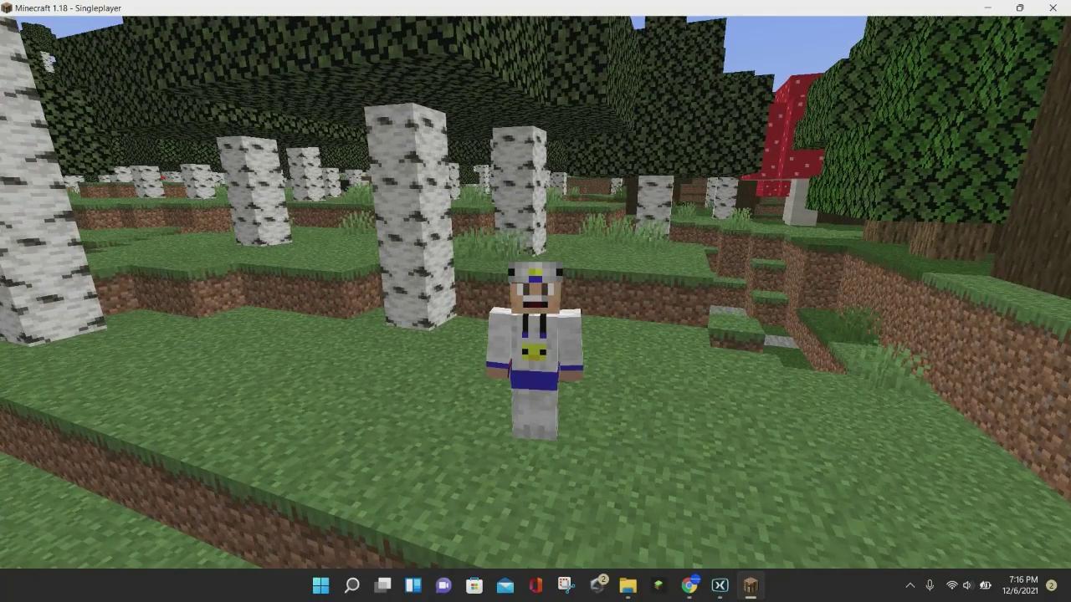
Leave the game for Chrome and review the Country Cottage Minecraft Map page, including its images, description and download link
key("F5")
key("Escape")
left_click(690, 586)
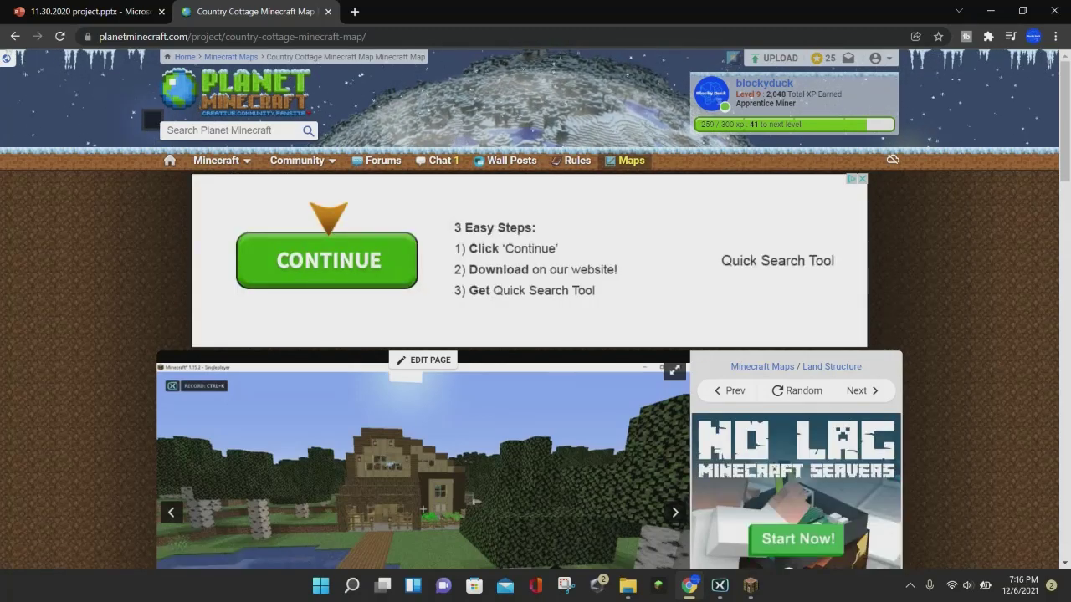
scroll(536, 310, "down", 1)
scroll(536, 309, "down", 2)
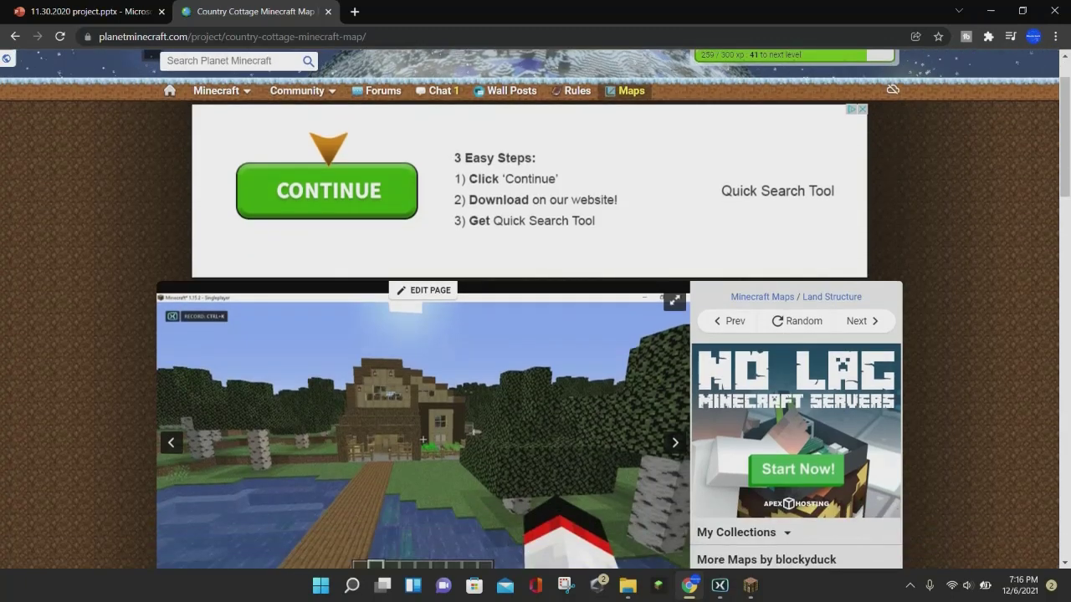
scroll(529, 322, "down", 1)
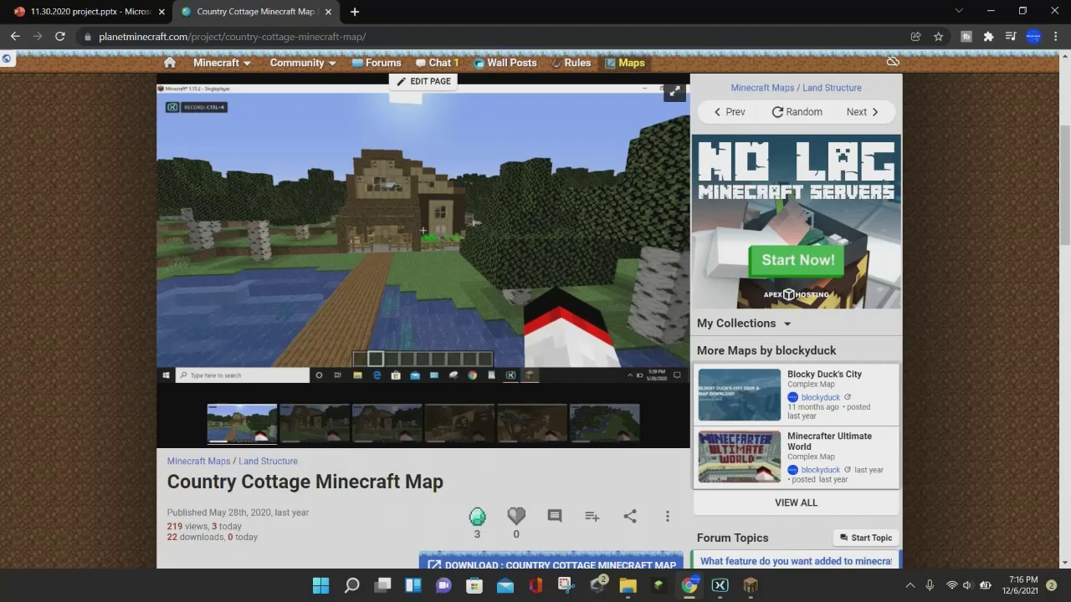
scroll(535, 321, "down", 2)
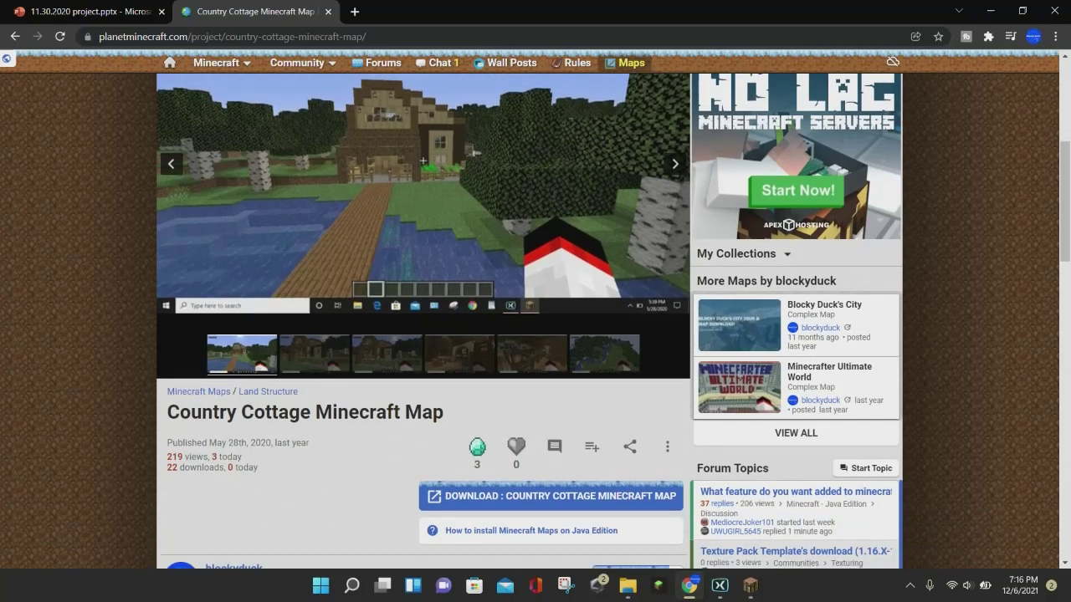
scroll(536, 321, "down", 1)
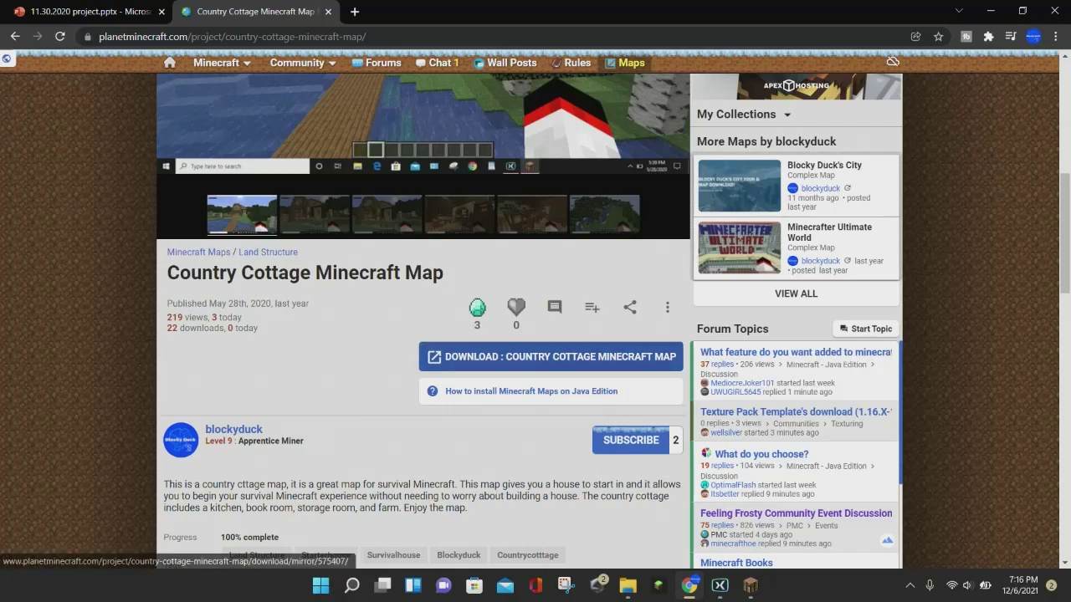
scroll(535, 356, "up", 4)
scroll(536, 321, "up", 2)
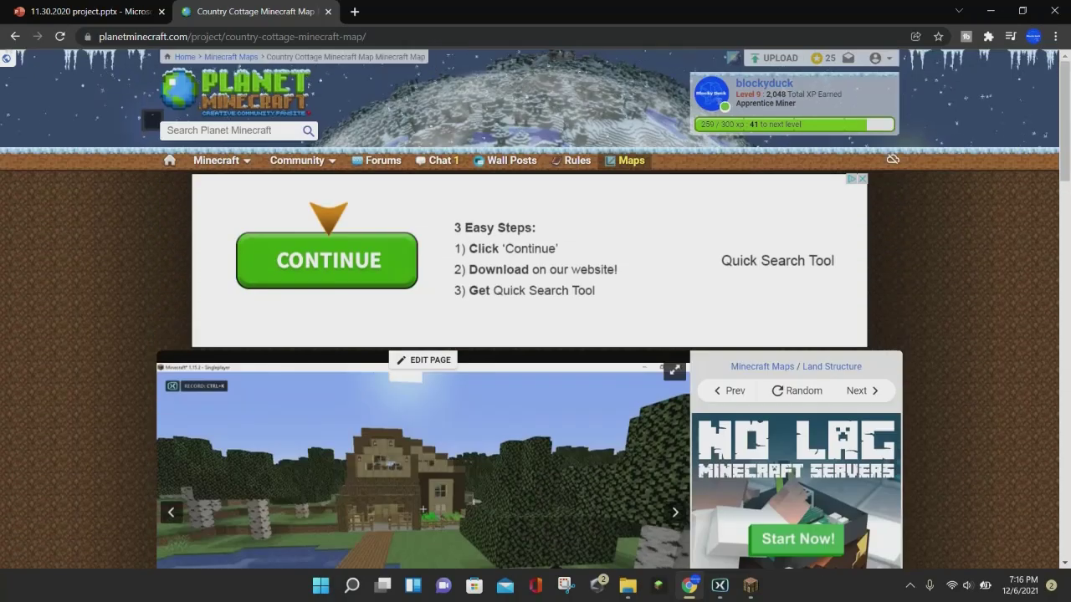
scroll(535, 321, "down", 7)
scroll(536, 322, "up", 5)
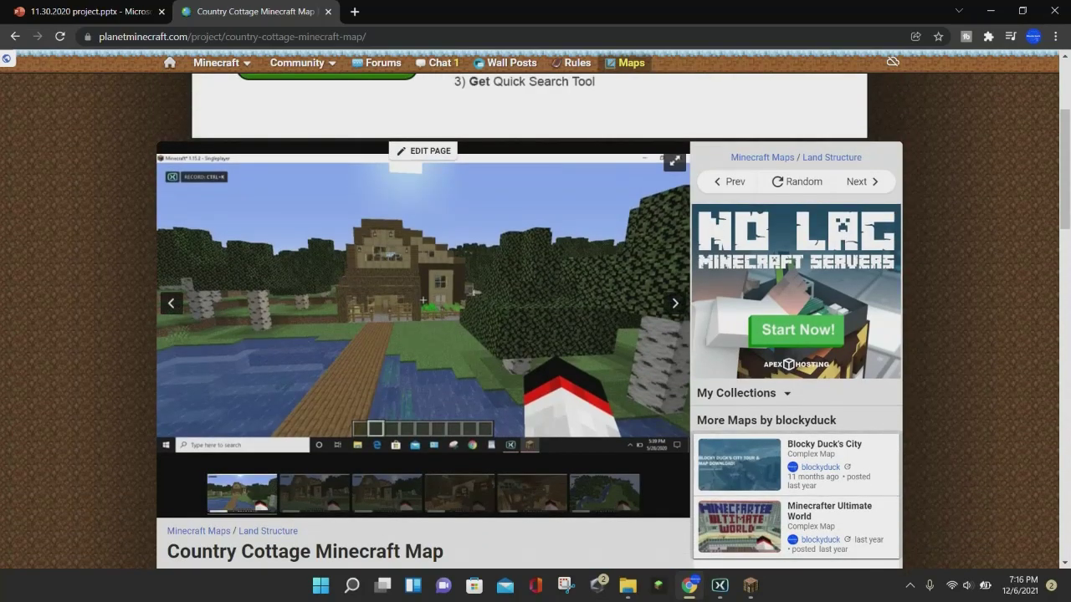
scroll(535, 321, "down", 3)
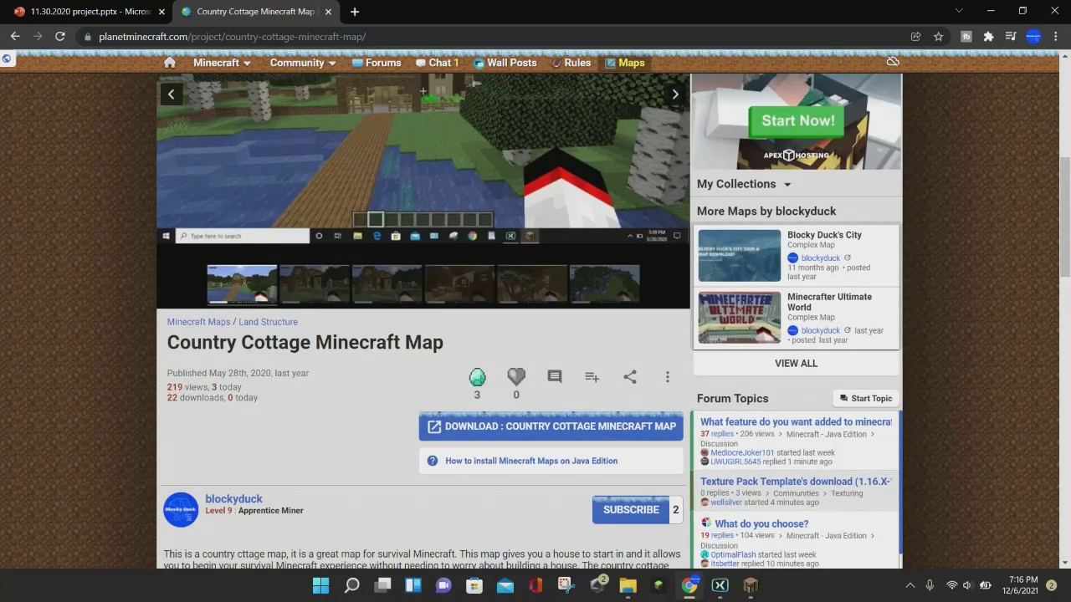
scroll(535, 321, "down", 1)
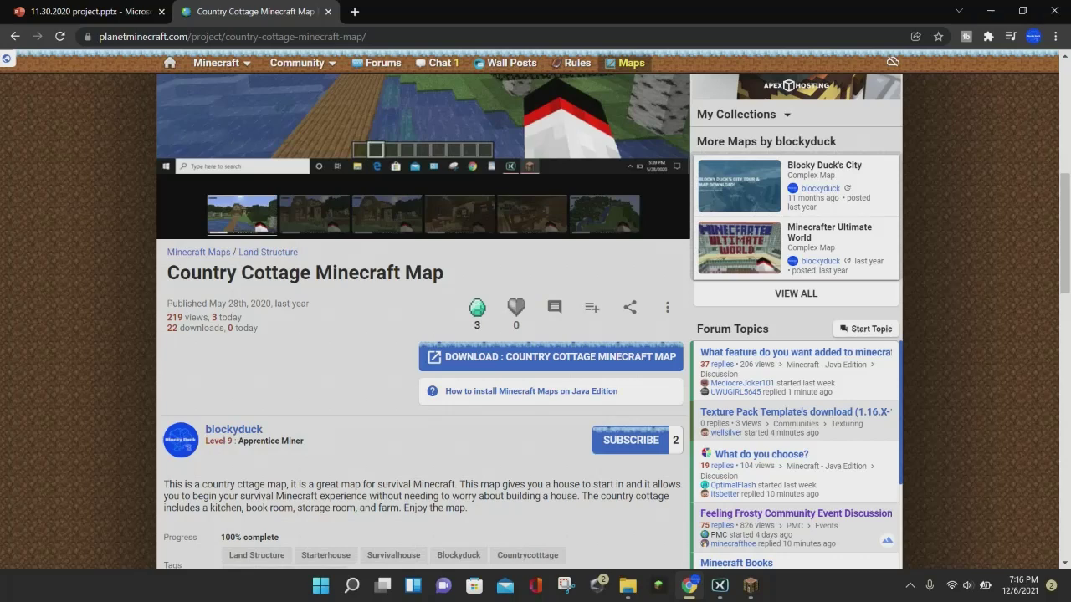
Download Country Cottage zip.zip through the map page's MediaFire mirror, then close the MediaFire page
left_click(552, 356)
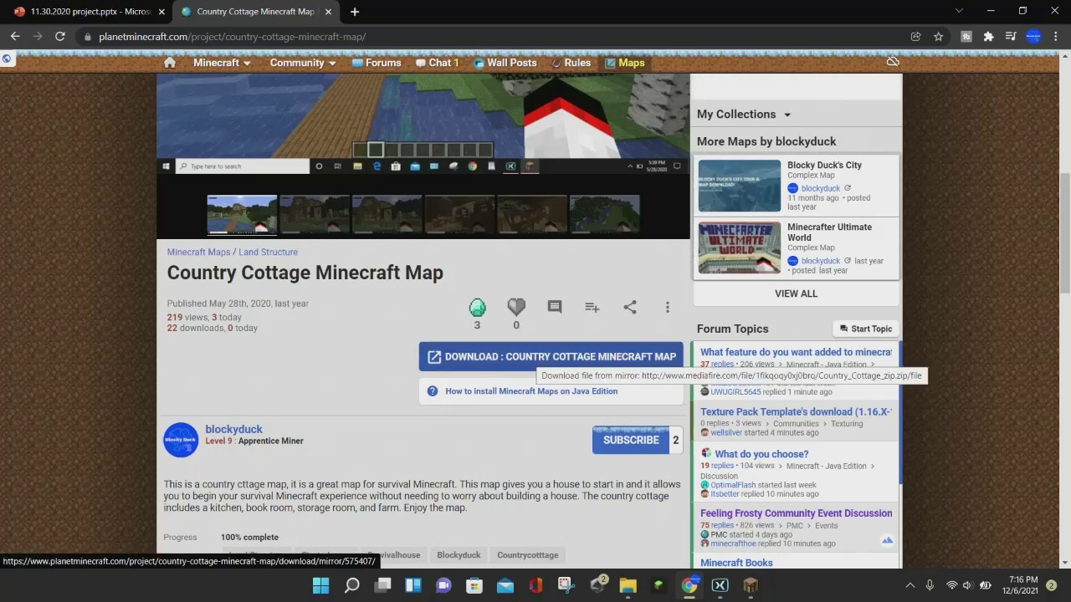
scroll(540, 363, "down", 2)
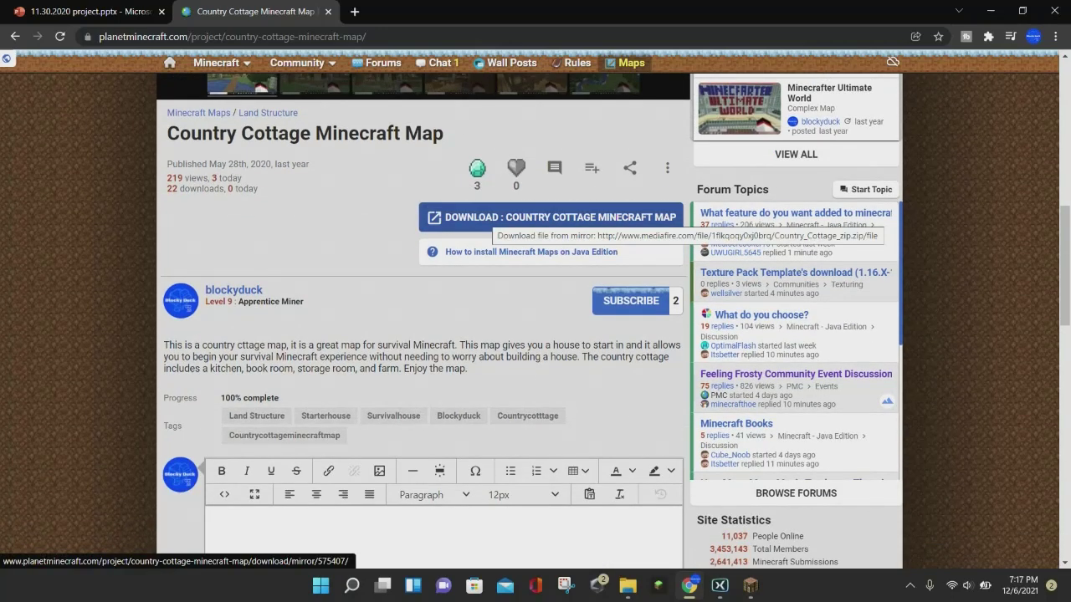
scroll(502, 222, "down", 1)
scroll(552, 218, "up", 1)
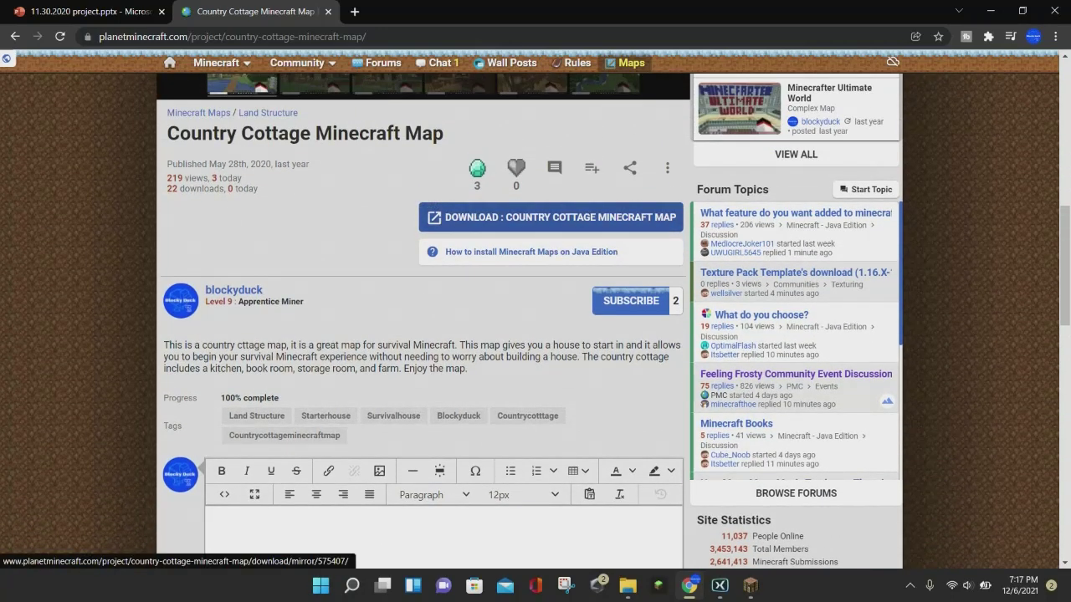
left_click(551, 217)
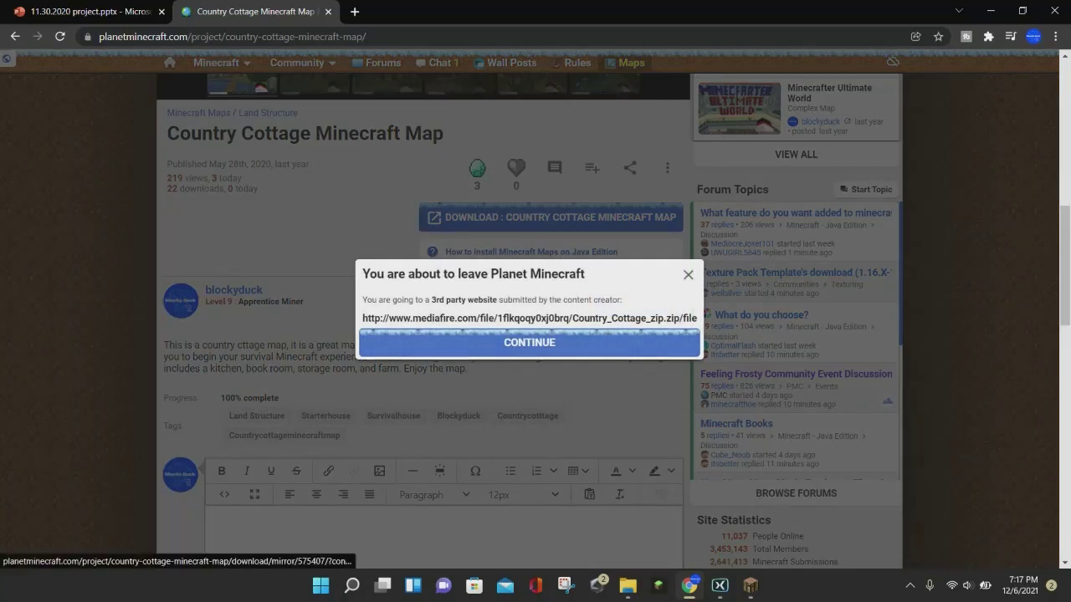
left_click(669, 343)
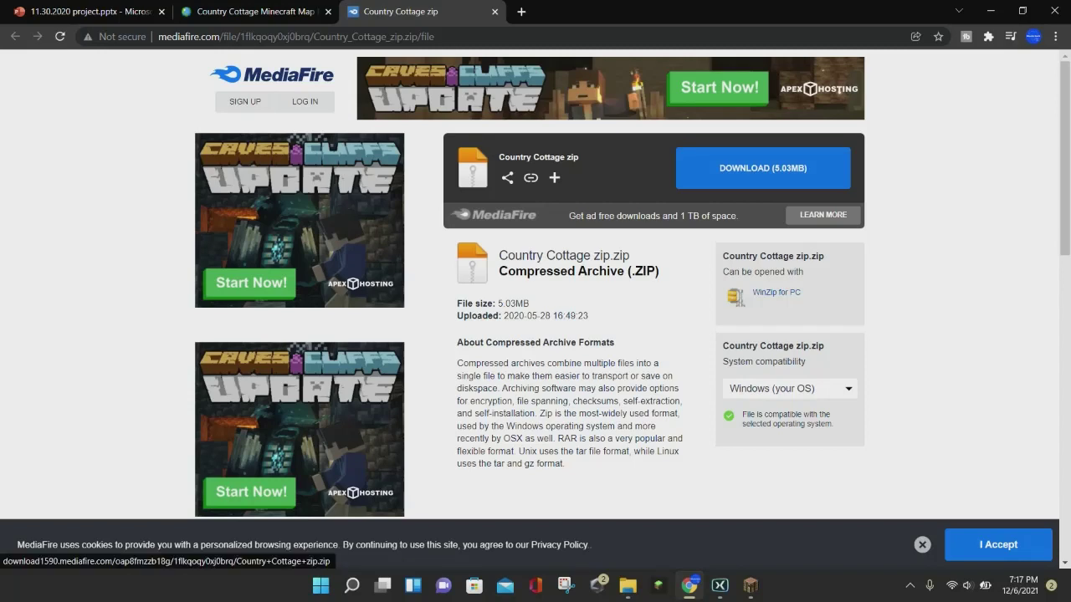
left_click(763, 168)
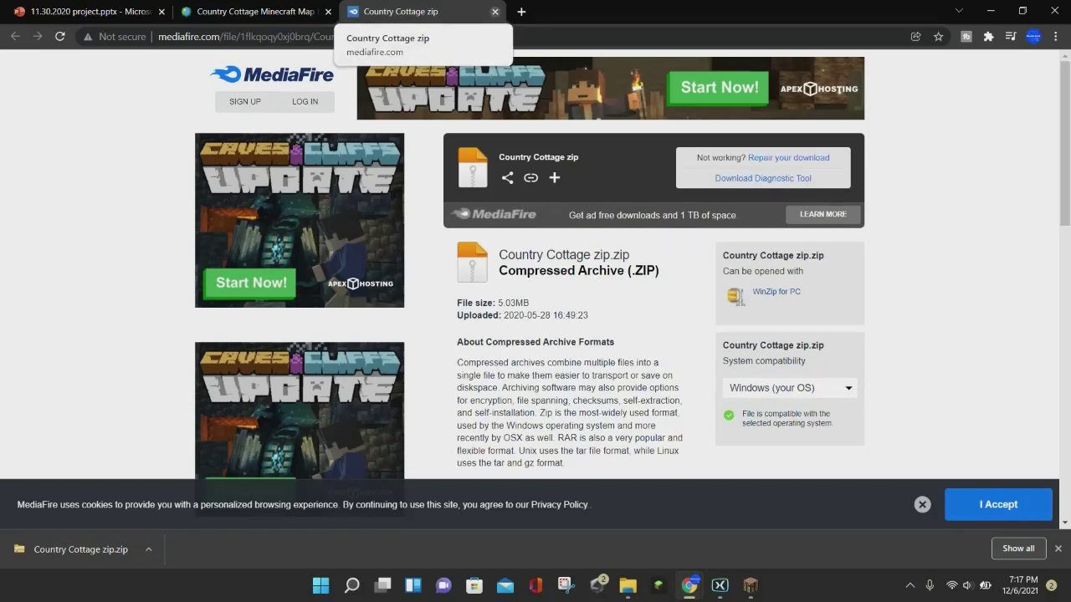
left_click(494, 12)
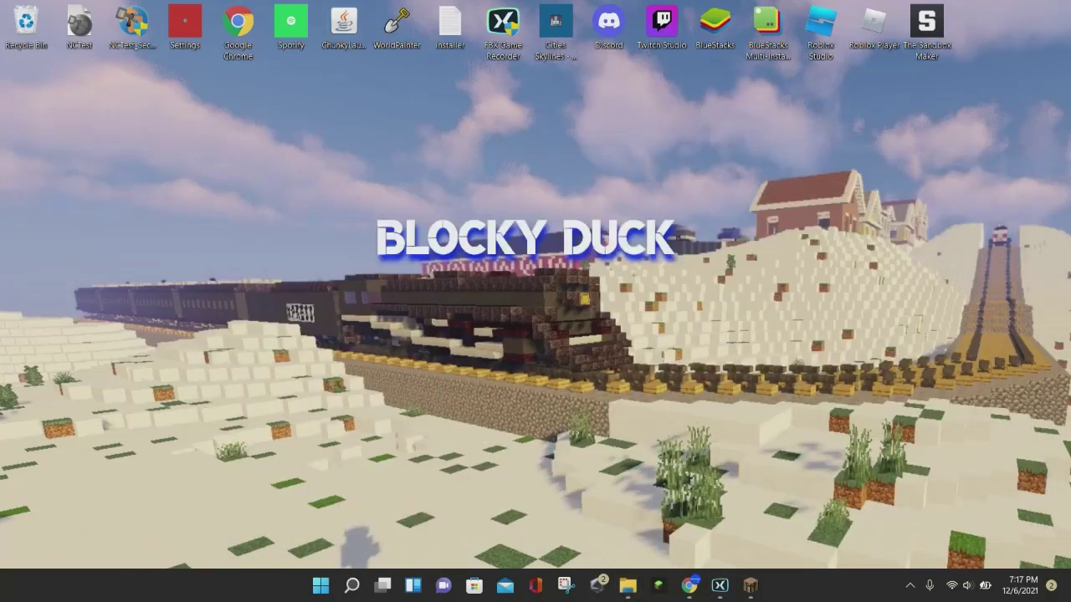
Move the Country Cottage zip file from the Downloads folder to the desktop and close the File Explorer window
mouse_move(627, 586)
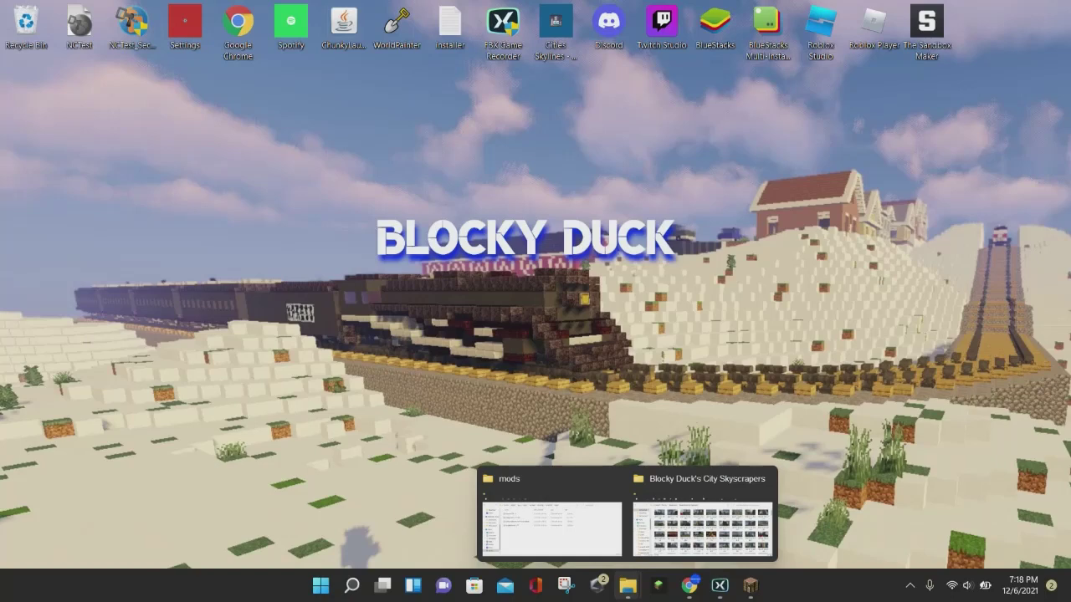
left_click(702, 527)
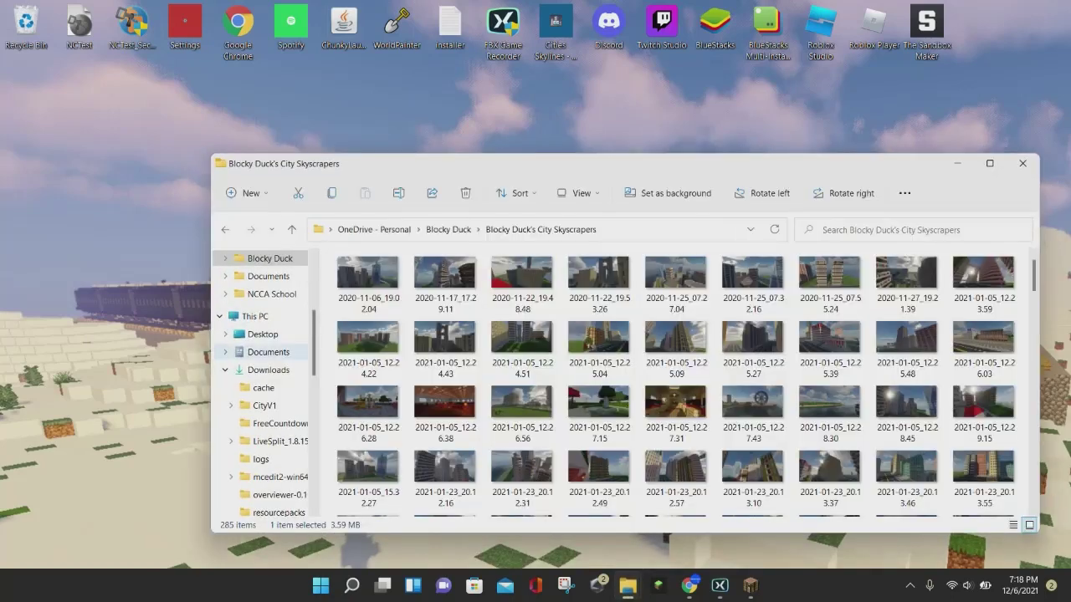
scroll(261, 374, "up", 1)
left_click(267, 410)
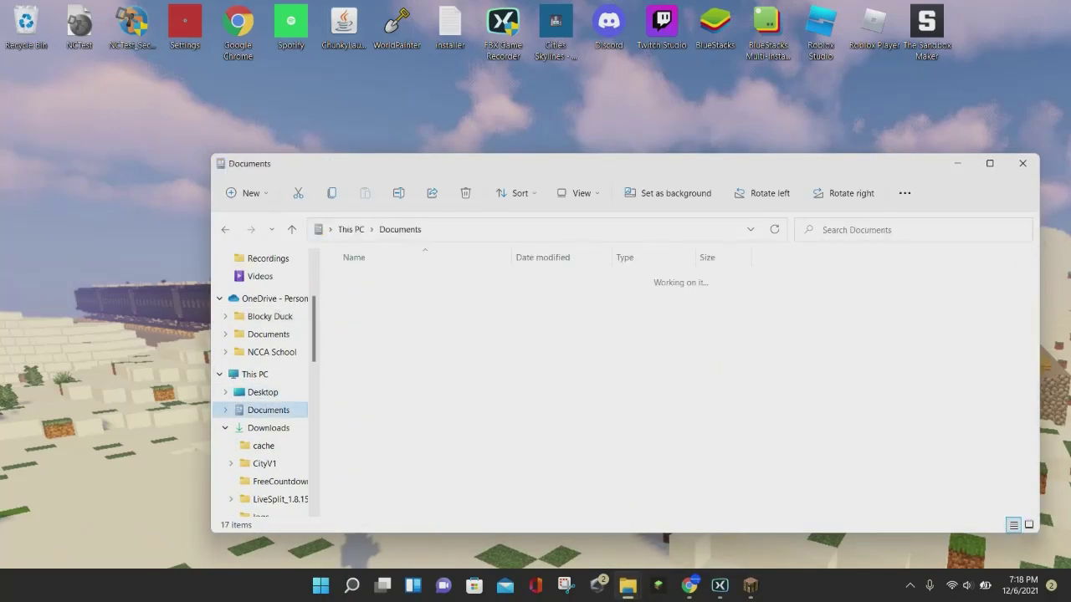
left_click(268, 427)
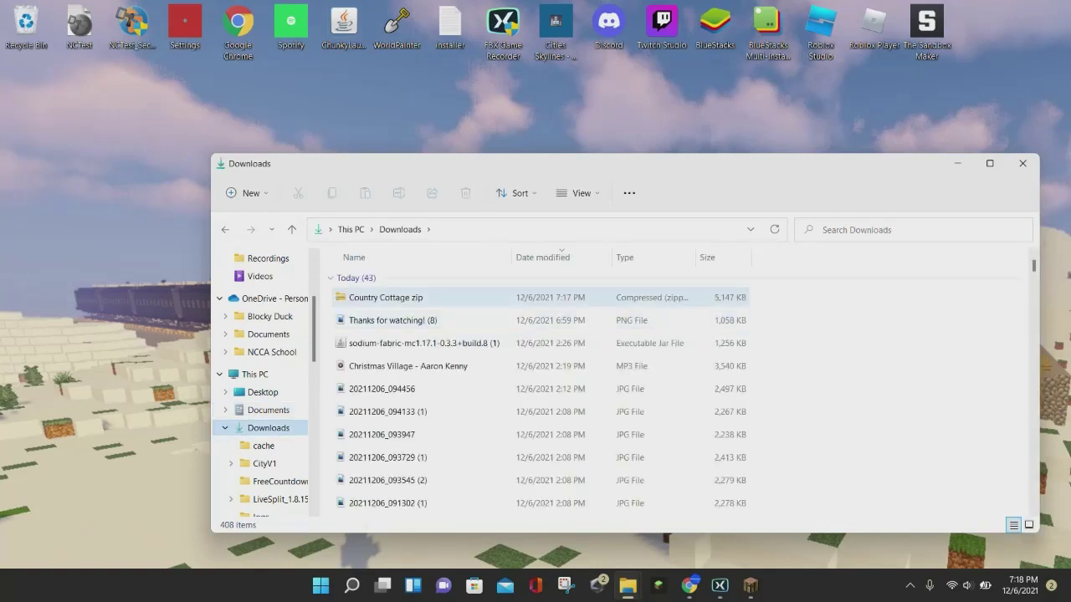
left_click(385, 297)
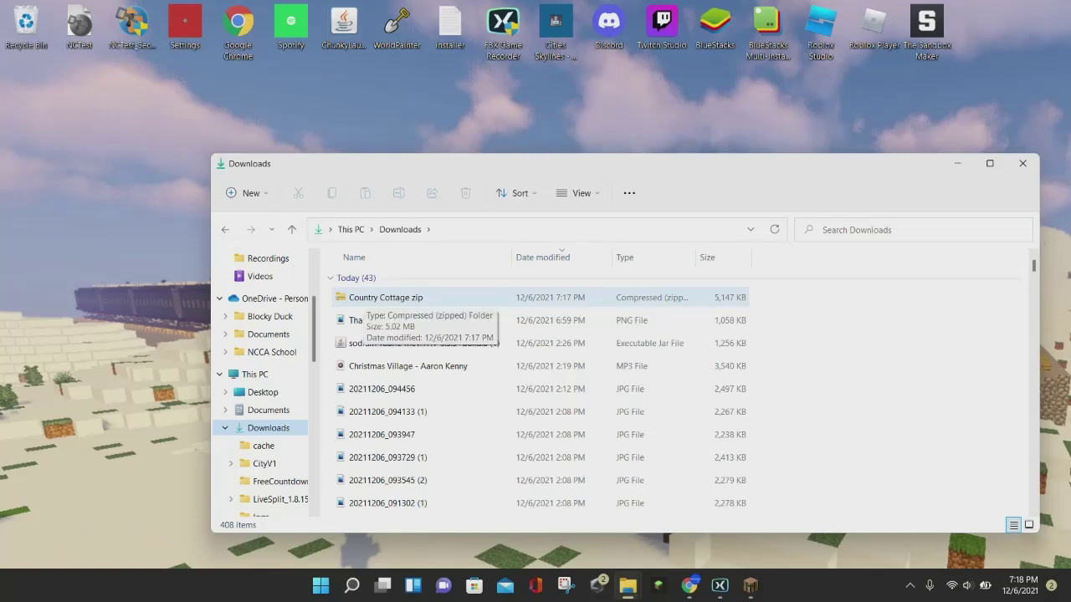
left_click_drag(360, 300, 99, 178)
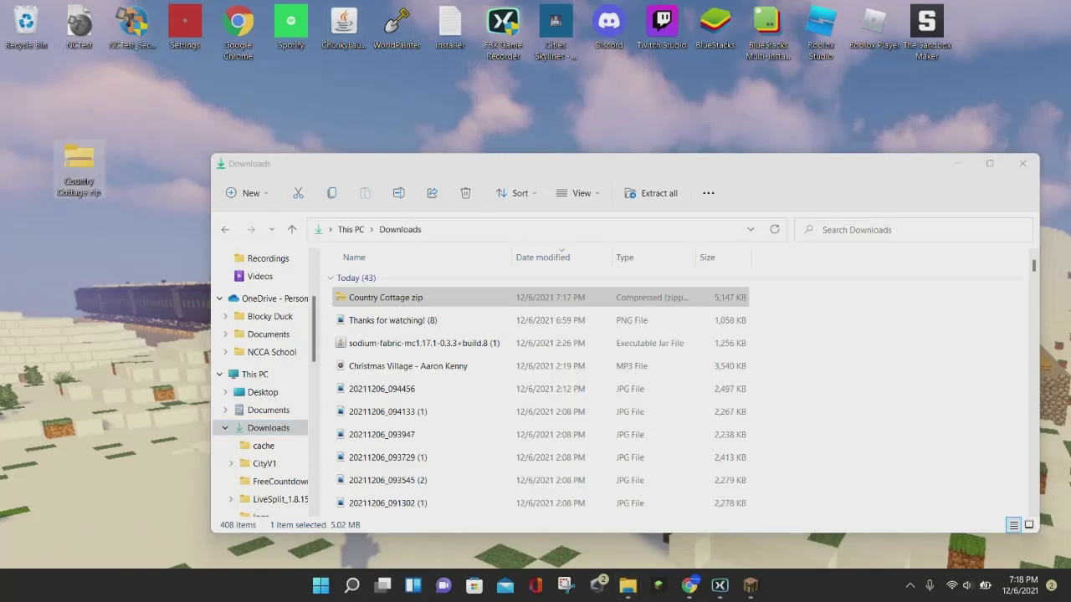
left_click(1022, 163)
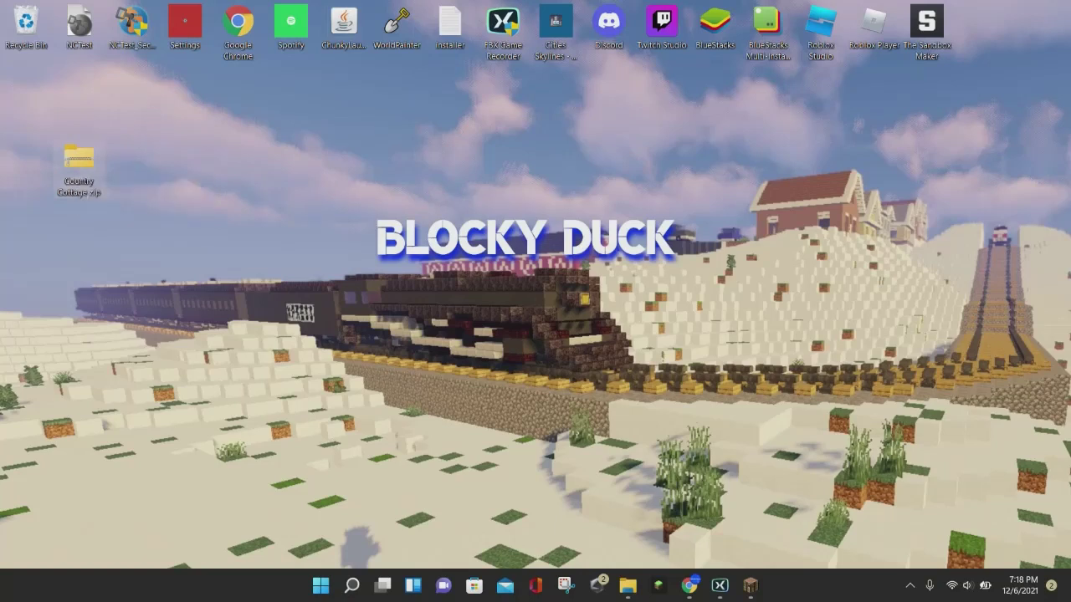
Extract the Country Cottage zip archive into the suggested Country Cottage zip folder on the desktop
right_click(80, 166)
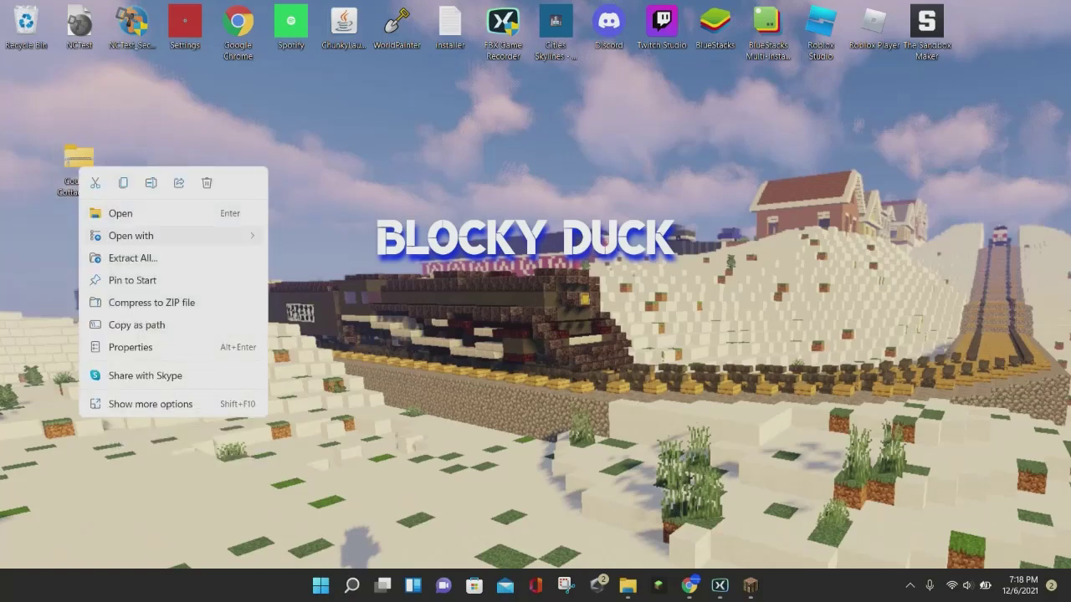
left_click(132, 258)
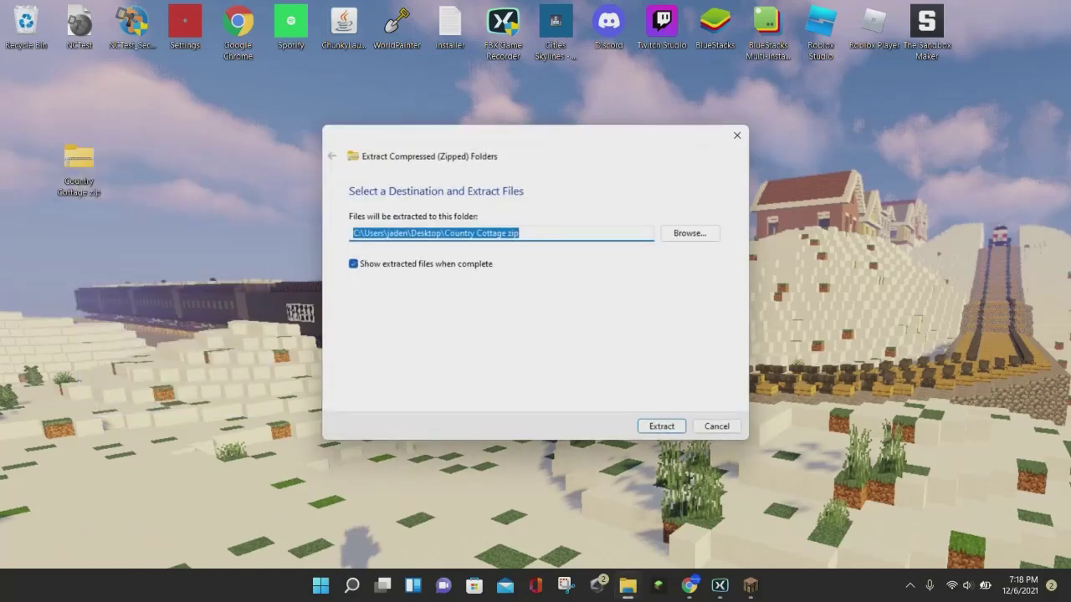
left_click(661, 426)
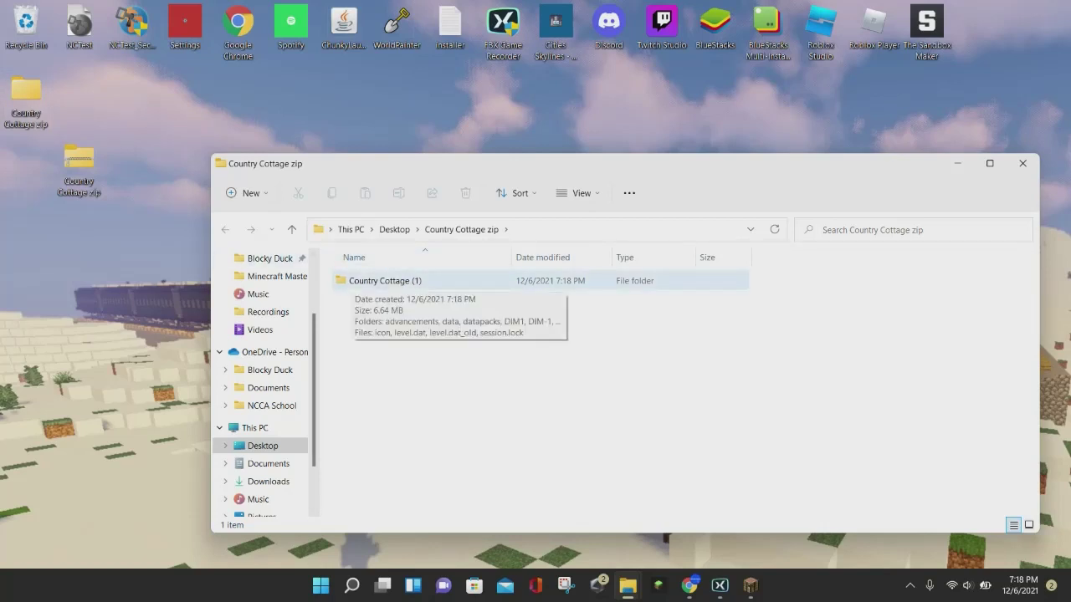
Move the Country Cottage (1) folder out of the extracted folder onto an empty spot on the desktop
left_click(355, 281)
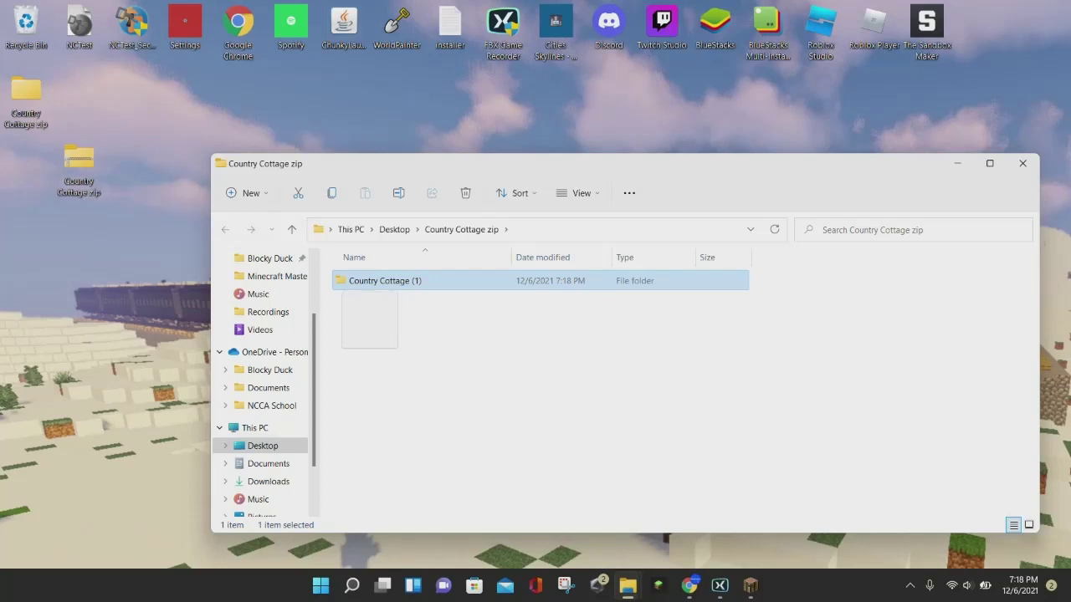
left_click_drag(369, 307, 506, 112)
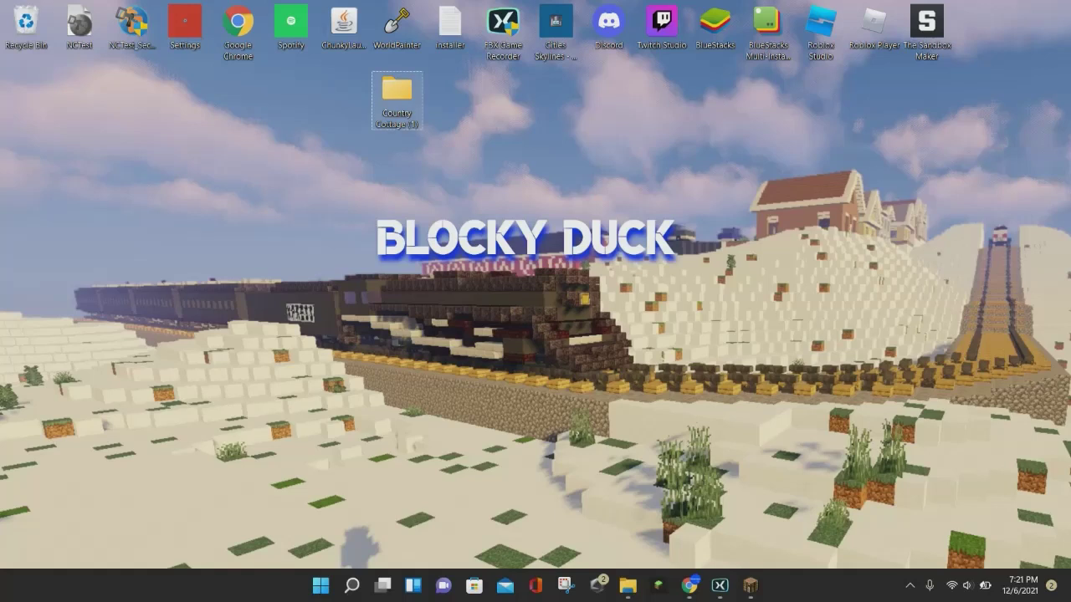
left_click_drag(397, 96, 468, 105)
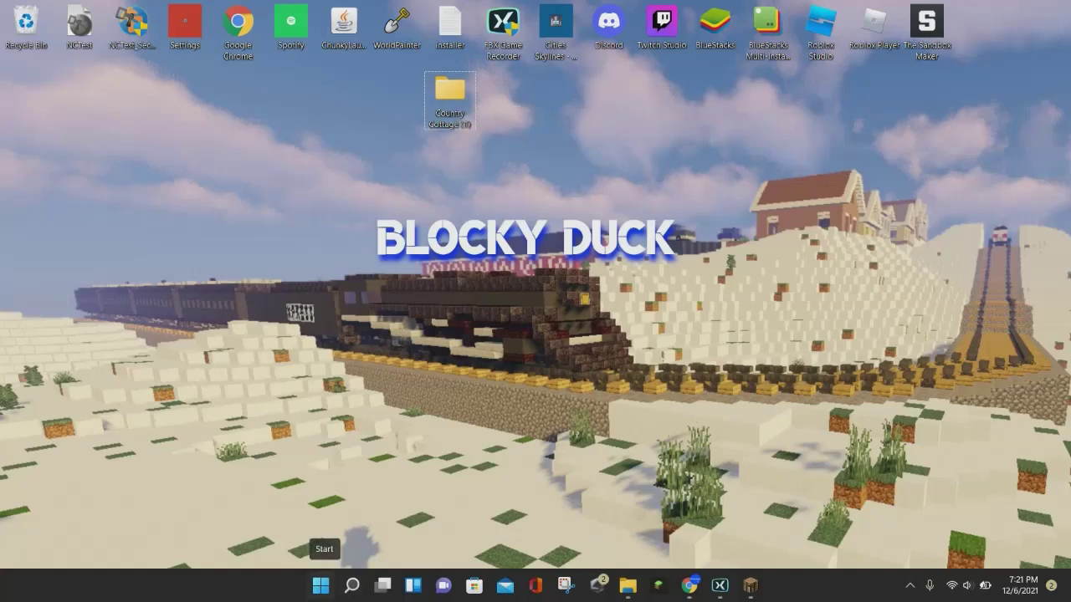
Open the Roaming folder by searching for %appdata%, and position its window so the Country Cottage (1) folder on the desktop stays accessible
left_click(320, 586)
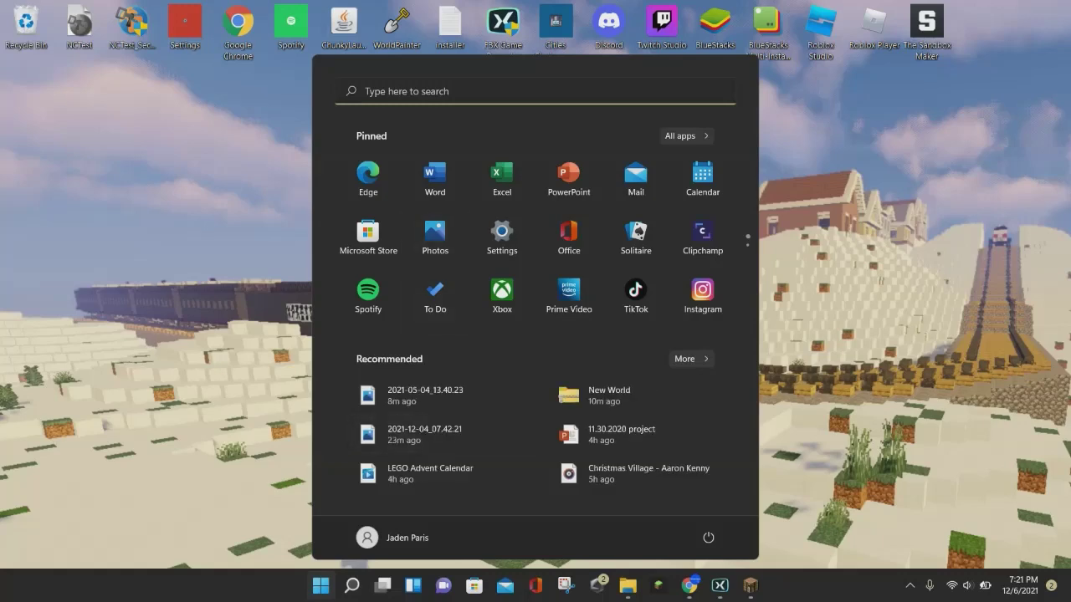
left_click(435, 91)
type("%")
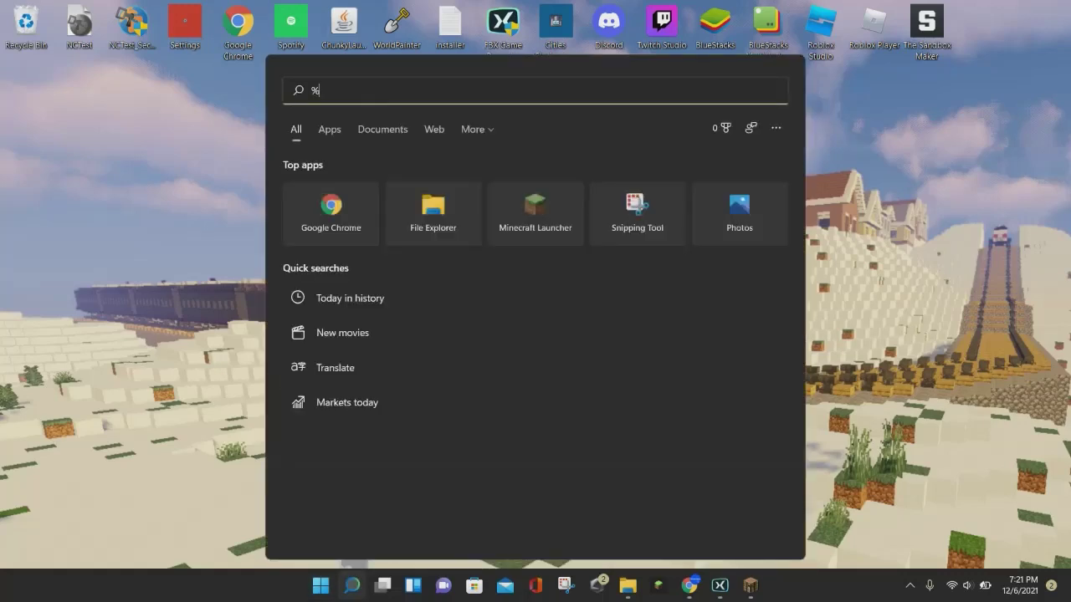
type("appdata%")
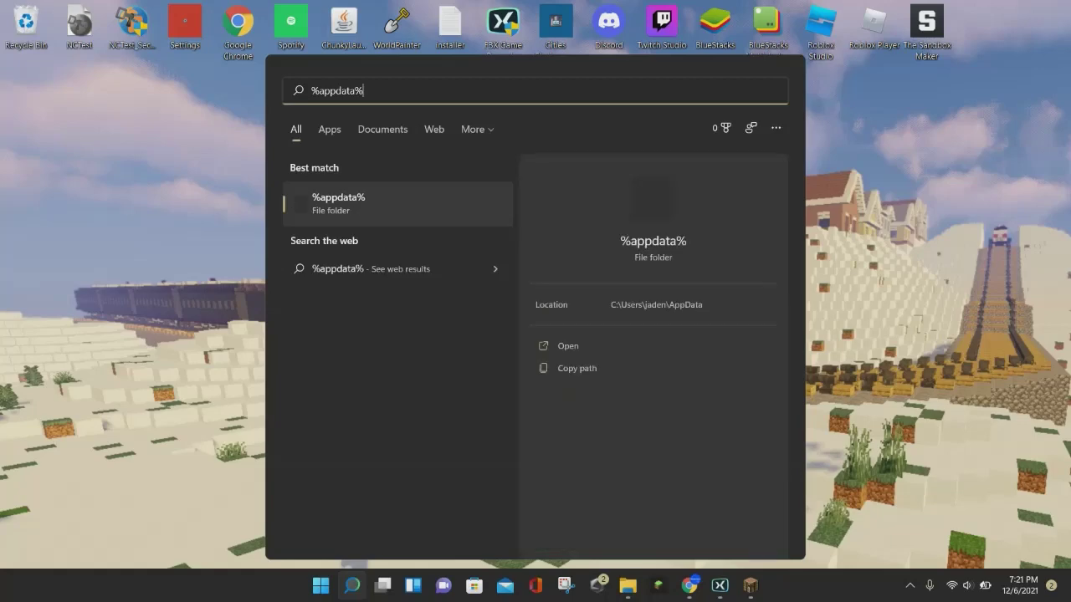
key("Return")
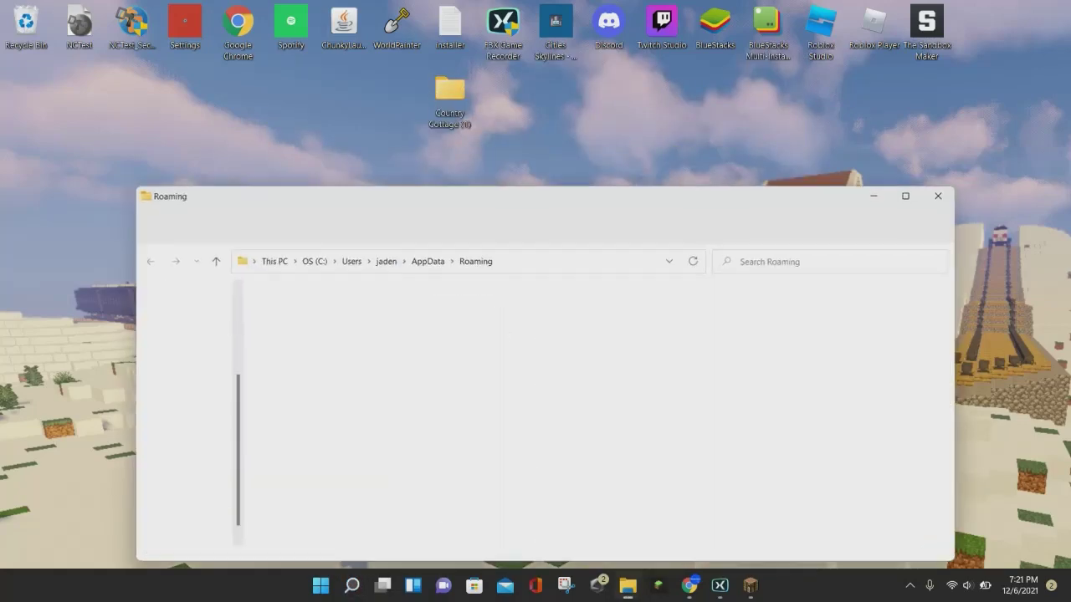
left_click_drag(594, 198, 682, 130)
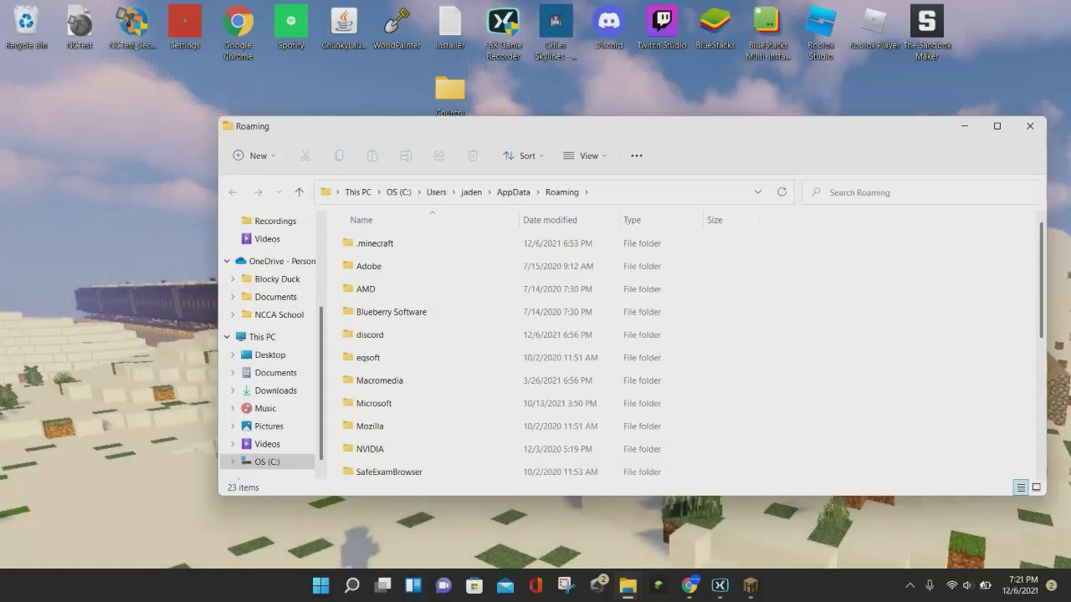
Open the saves folder inside .minecraft and move the Country Cottage (1) folder from the desktop into it
left_click(375, 243)
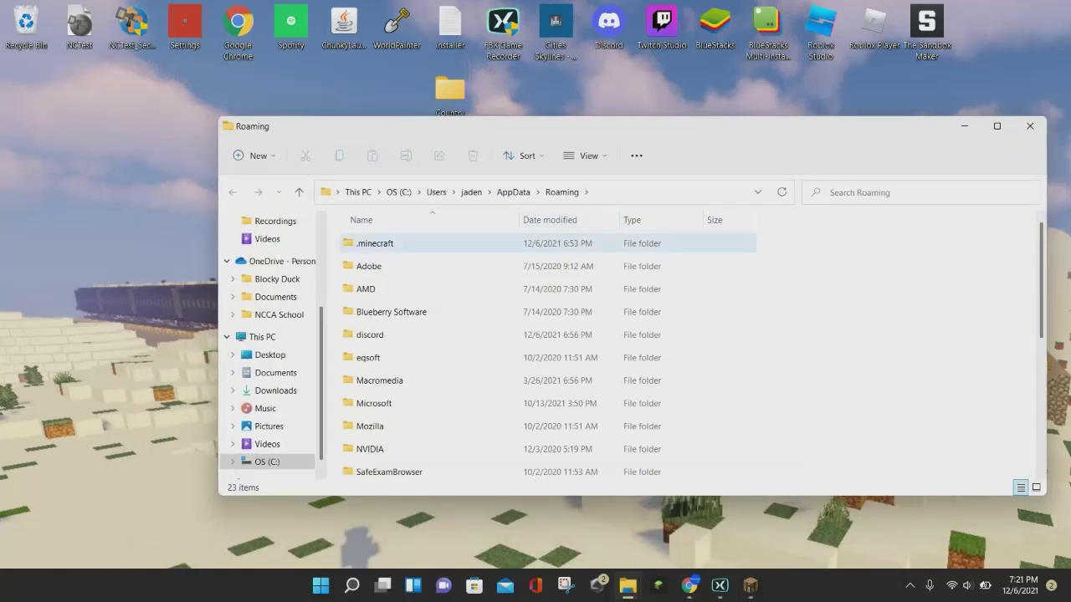
double_click(375, 243)
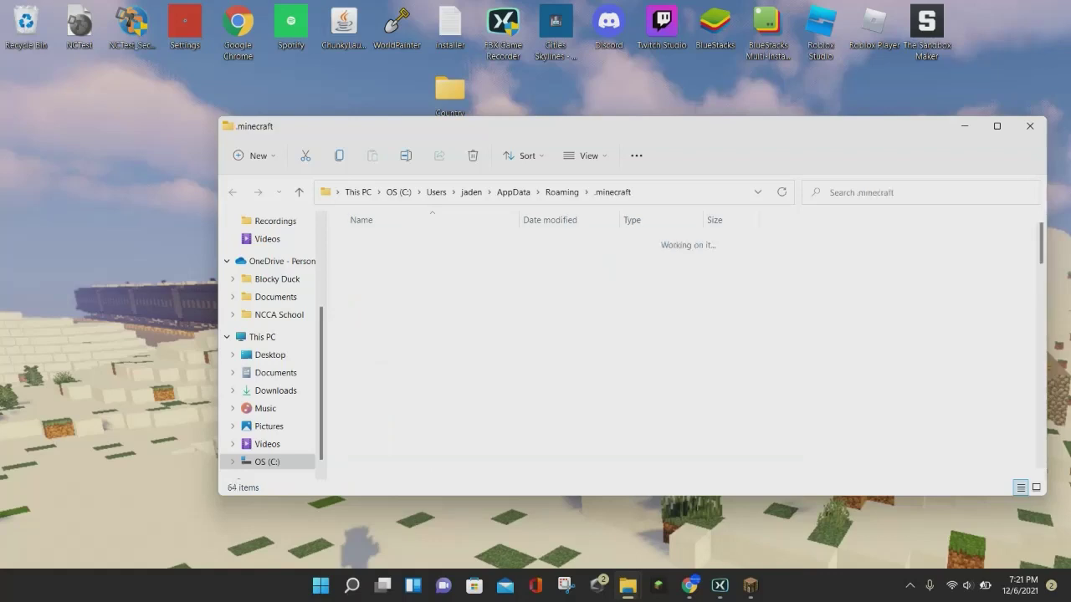
scroll(547, 311, "down", 5)
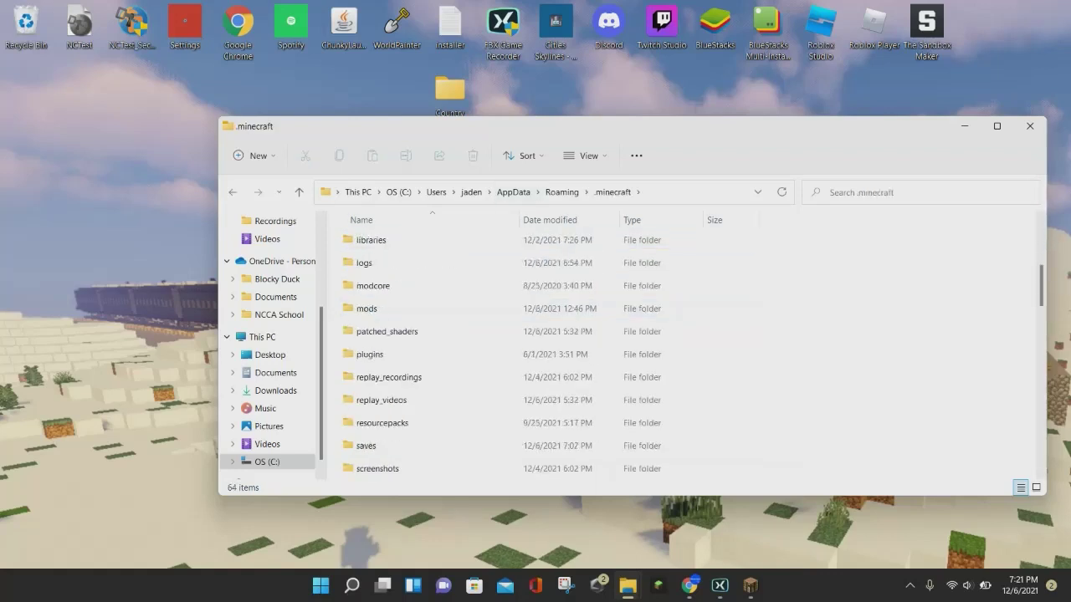
left_click(367, 377)
double_click(368, 377)
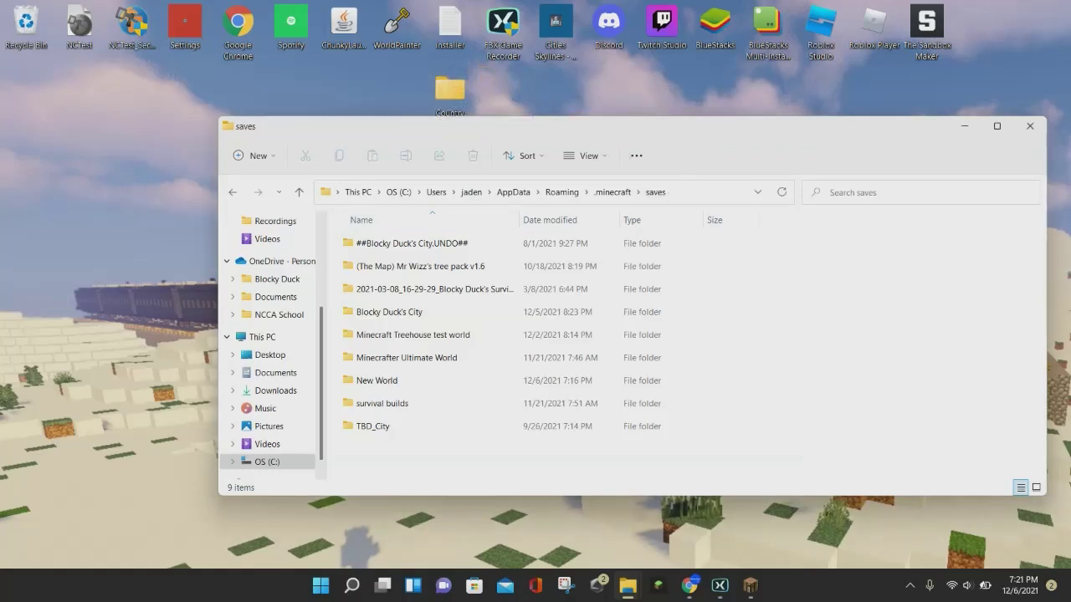
left_click_drag(450, 88, 802, 400)
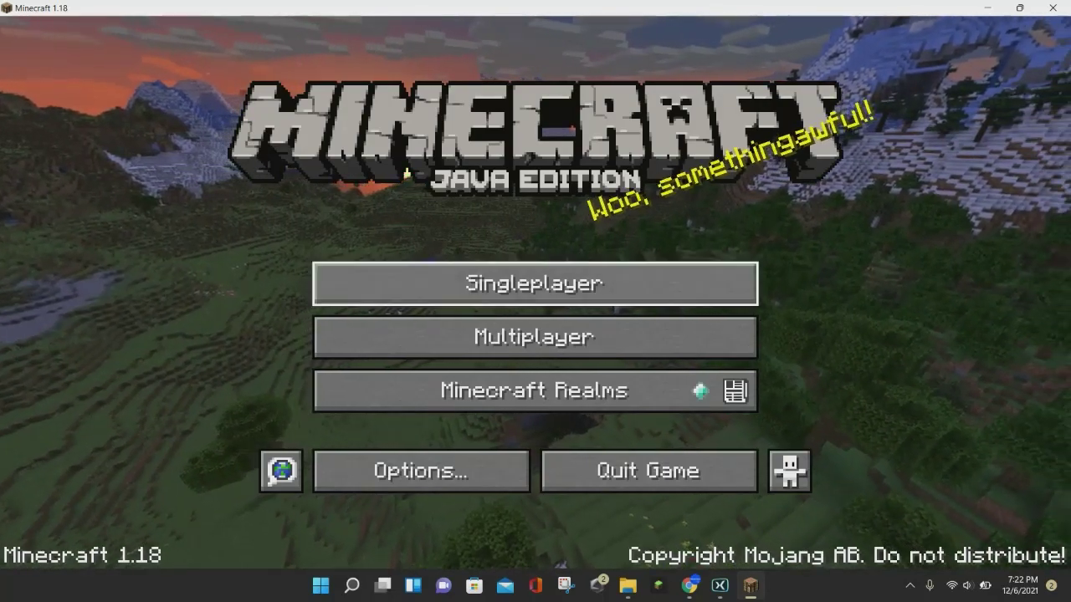
Switch to Minecraft 1.18 and load the Country Cottage world from the singleplayer world list
left_click(334, 282)
scroll(275, 246, "down", 10)
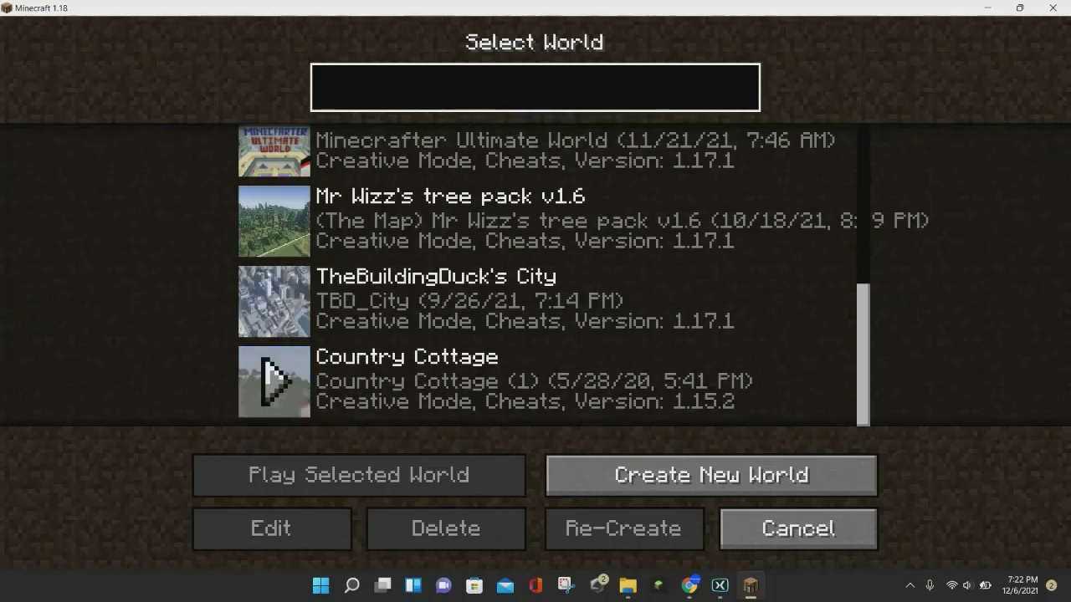
left_click(535, 382)
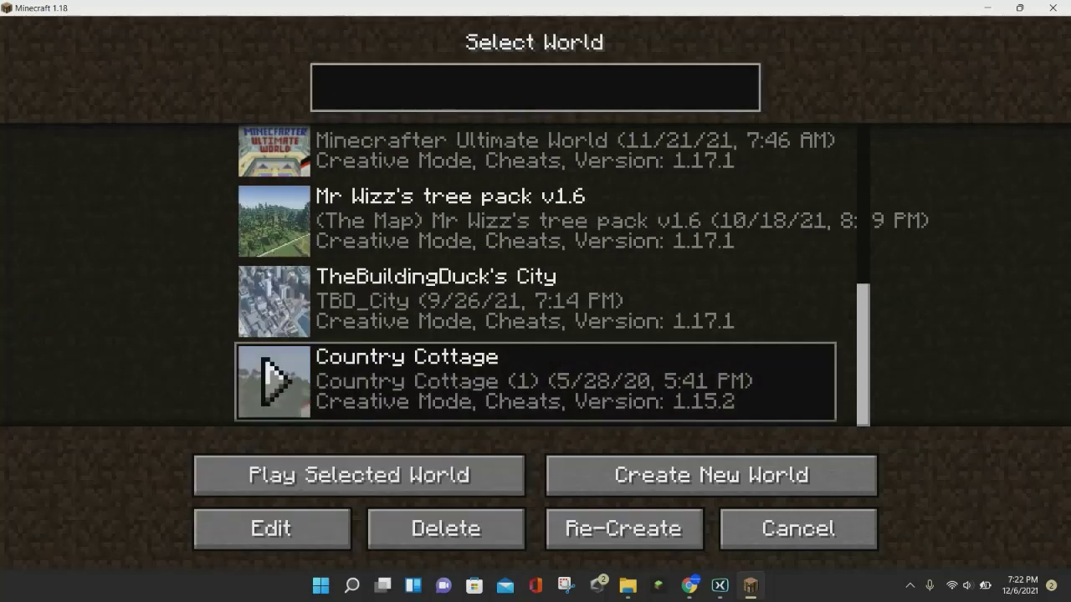
scroll(275, 301, "up", 2)
scroll(275, 301, "down", 2)
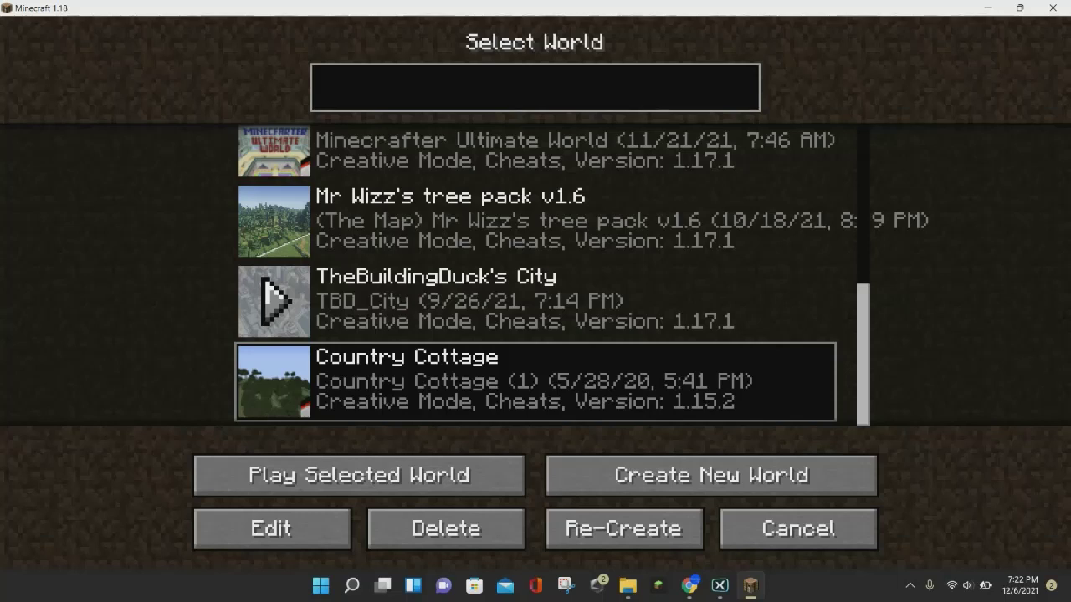
left_click(359, 475)
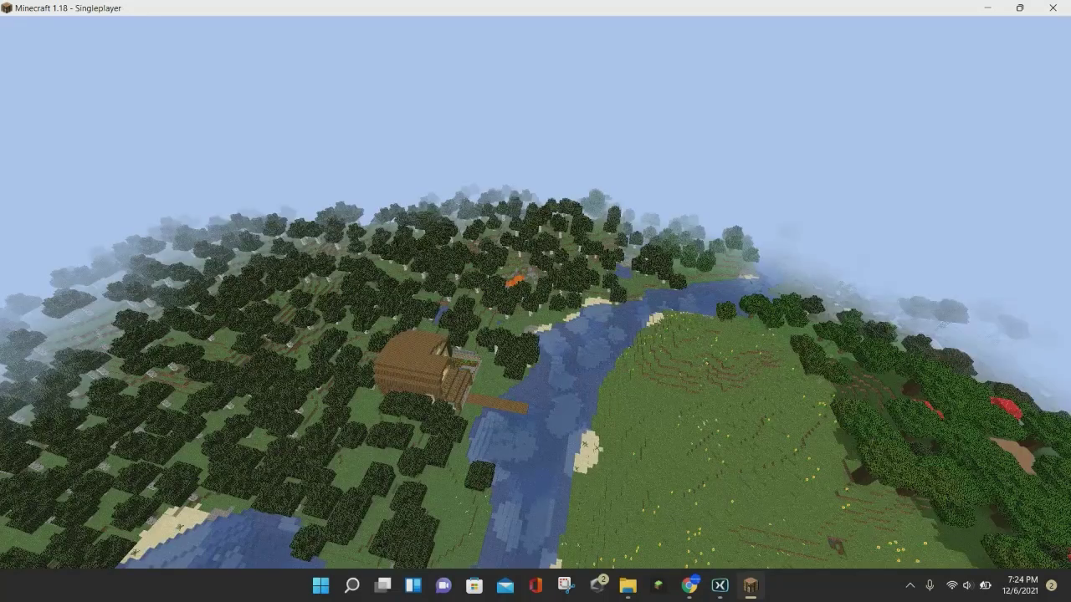
key("w")
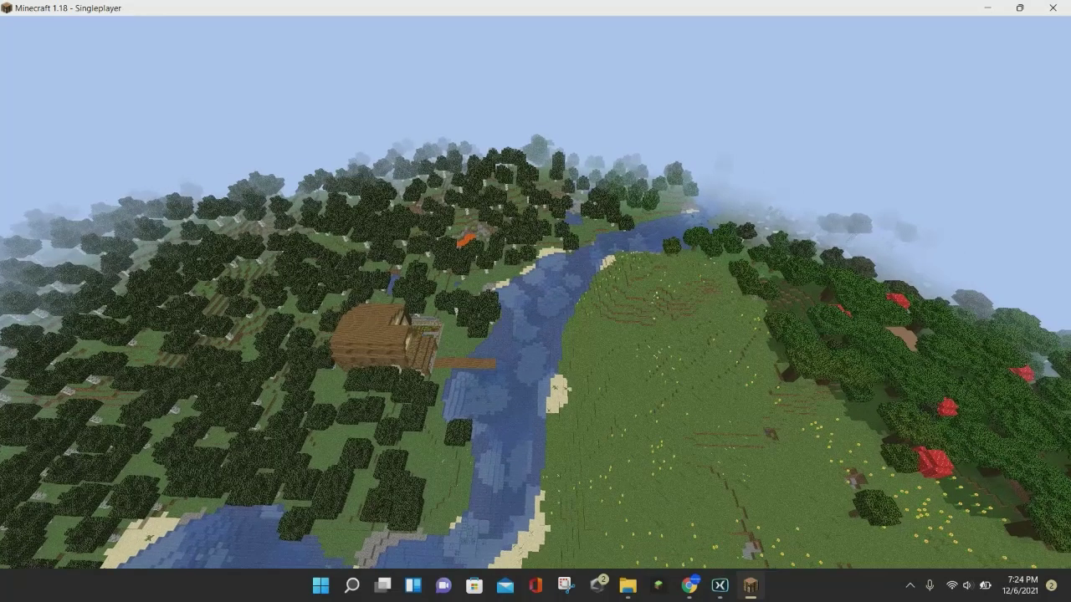
key("w")
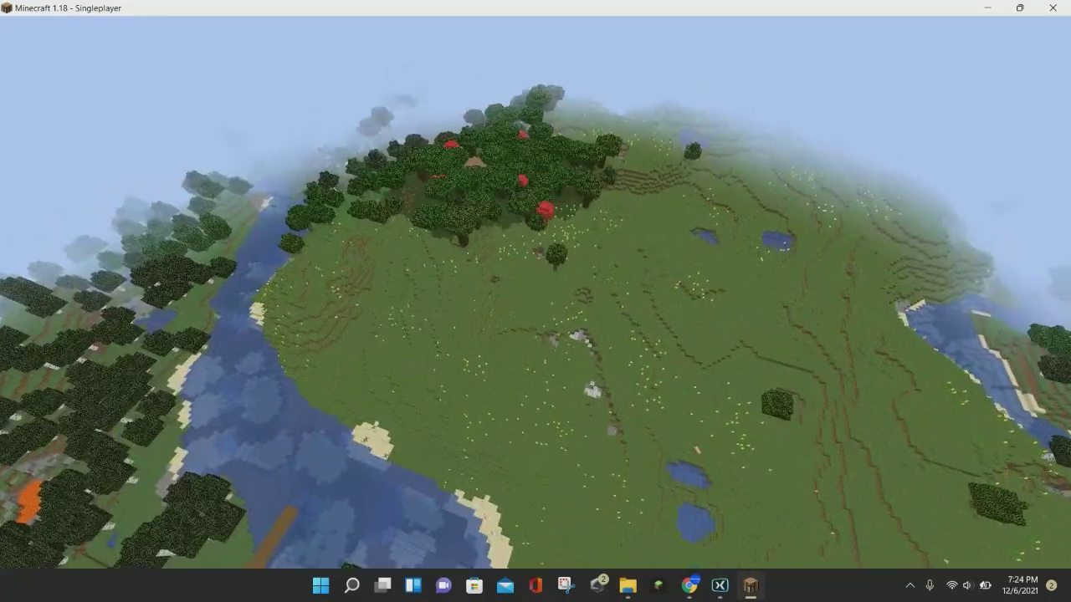
key("w")
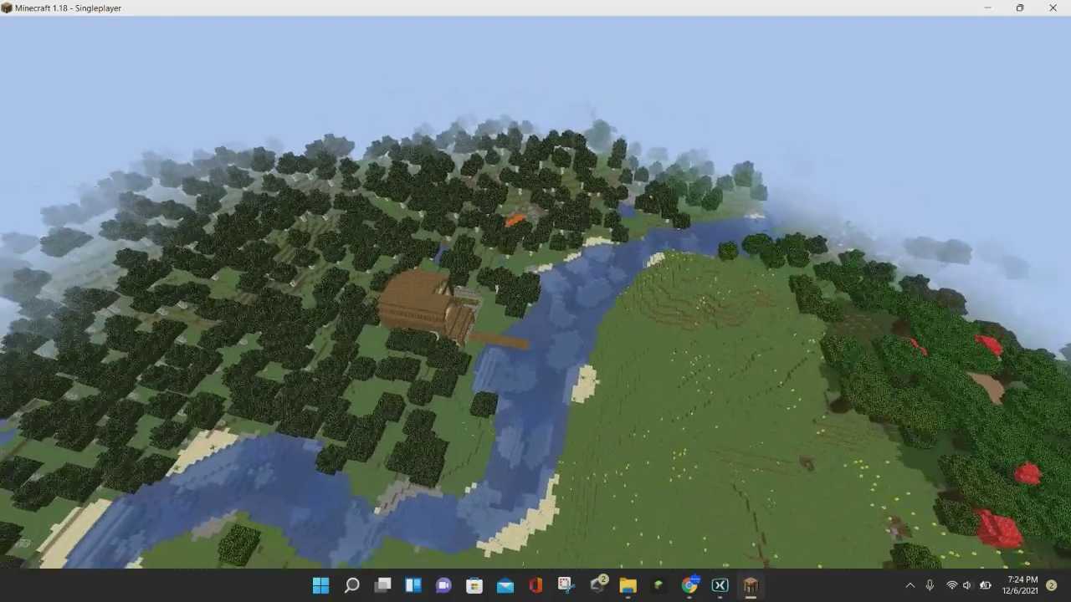
key("w")
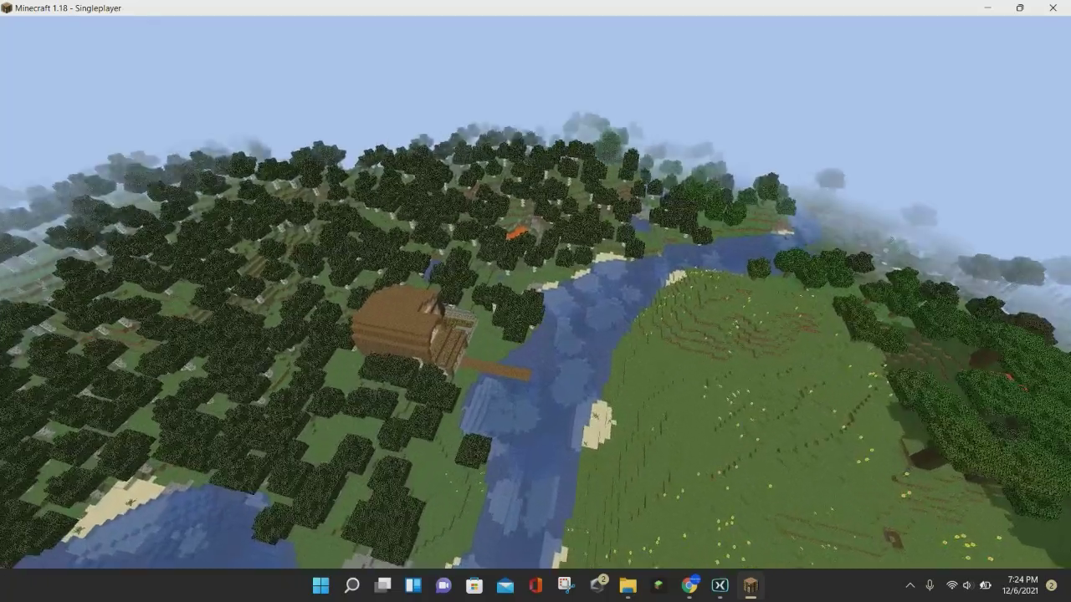
key("w")
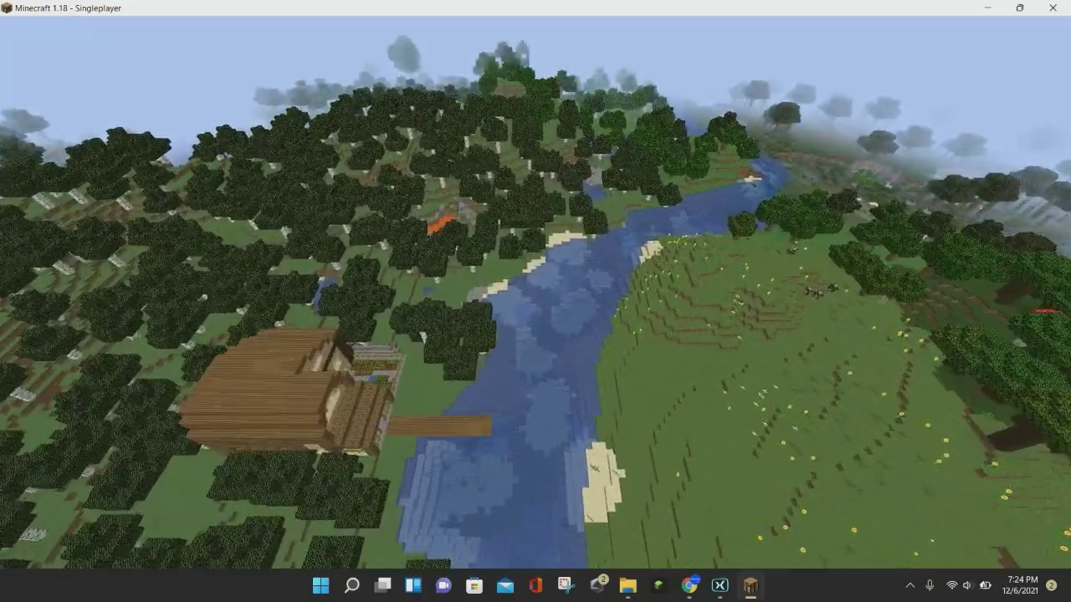
key("w")
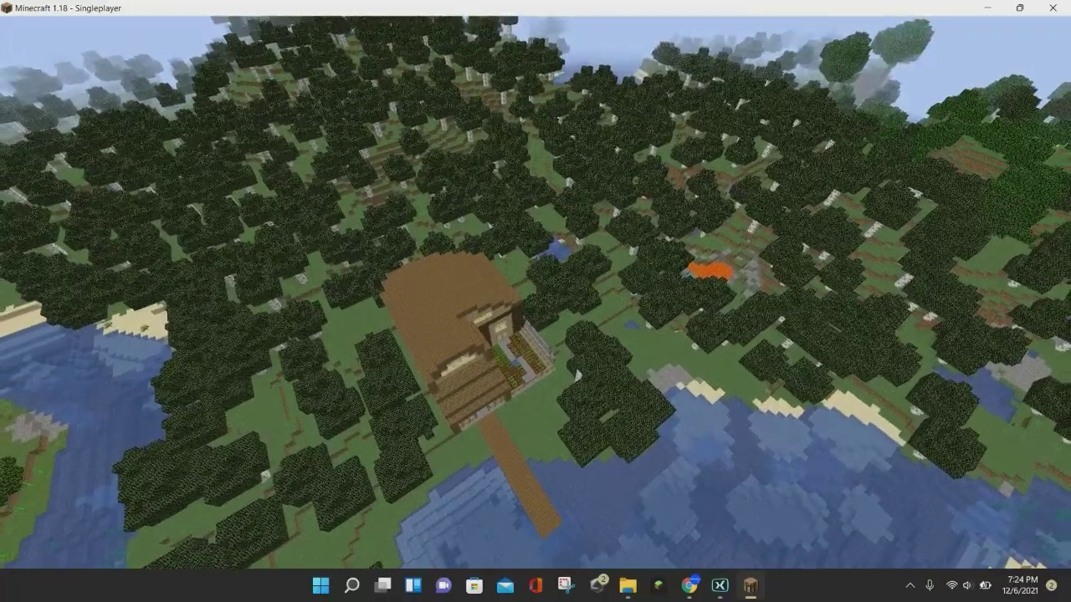
key("shift")
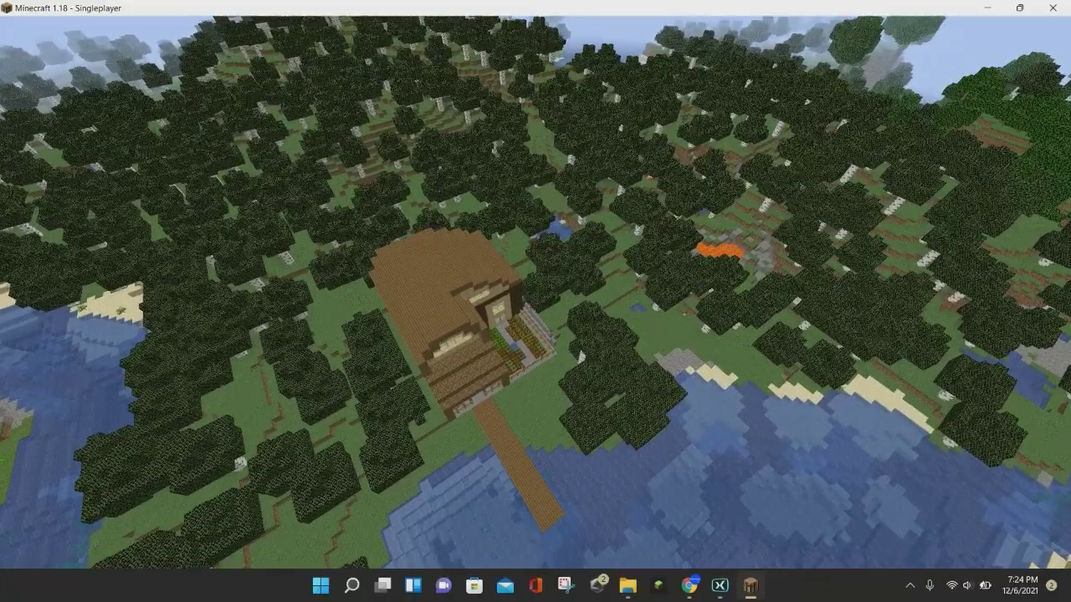
key("w")
key("d")
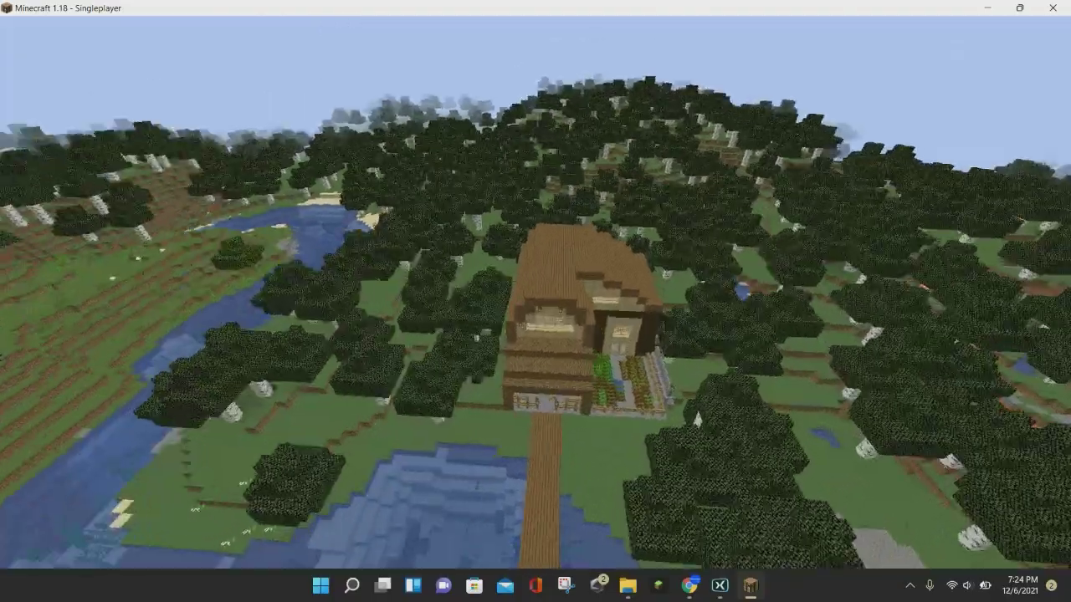
key("shift")
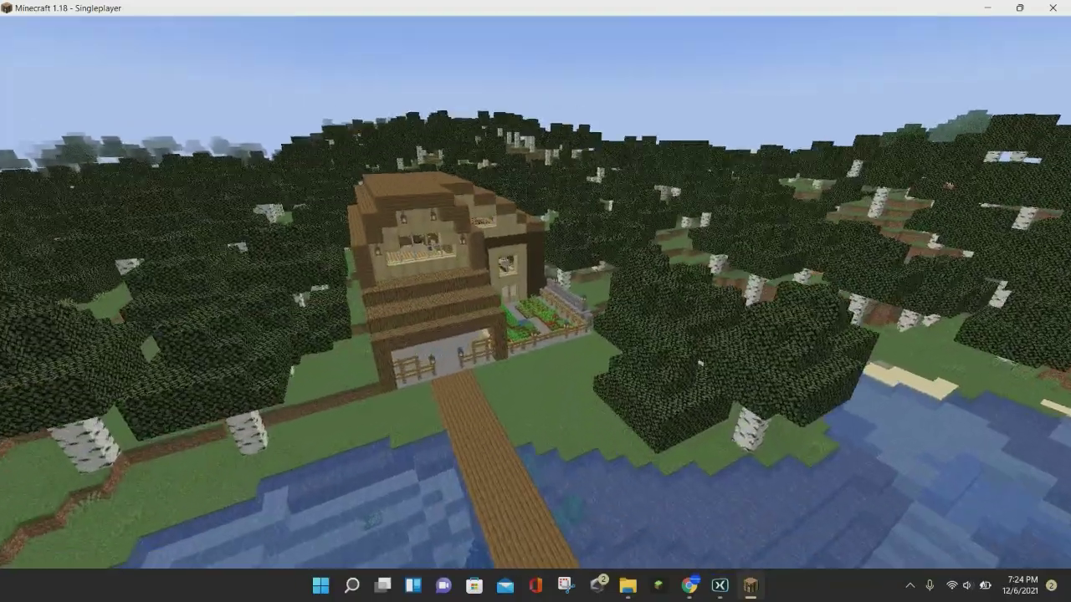
key("w")
key("shift")
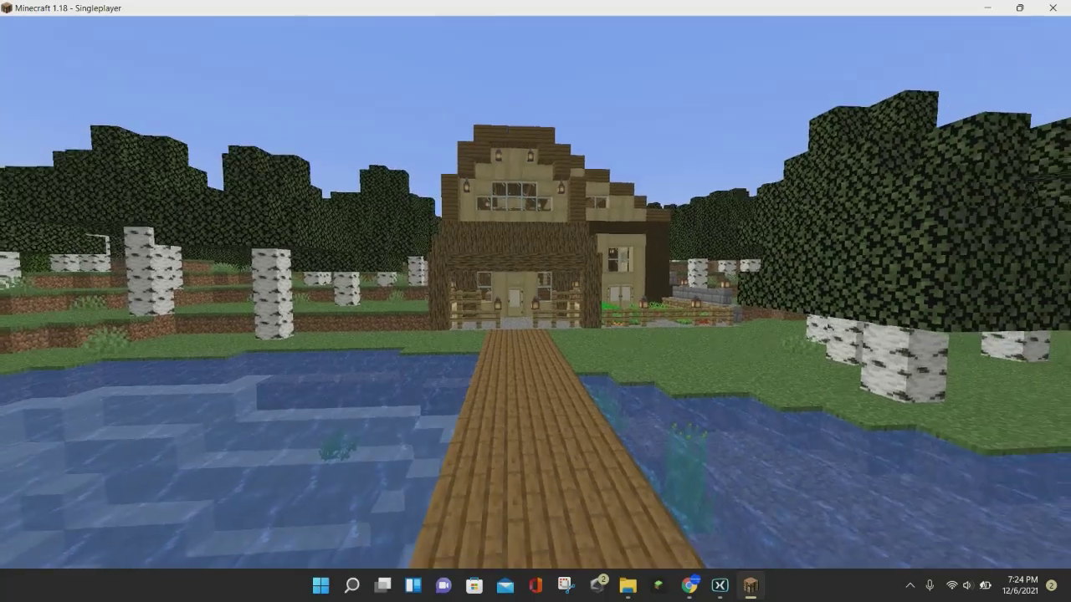
key("w")
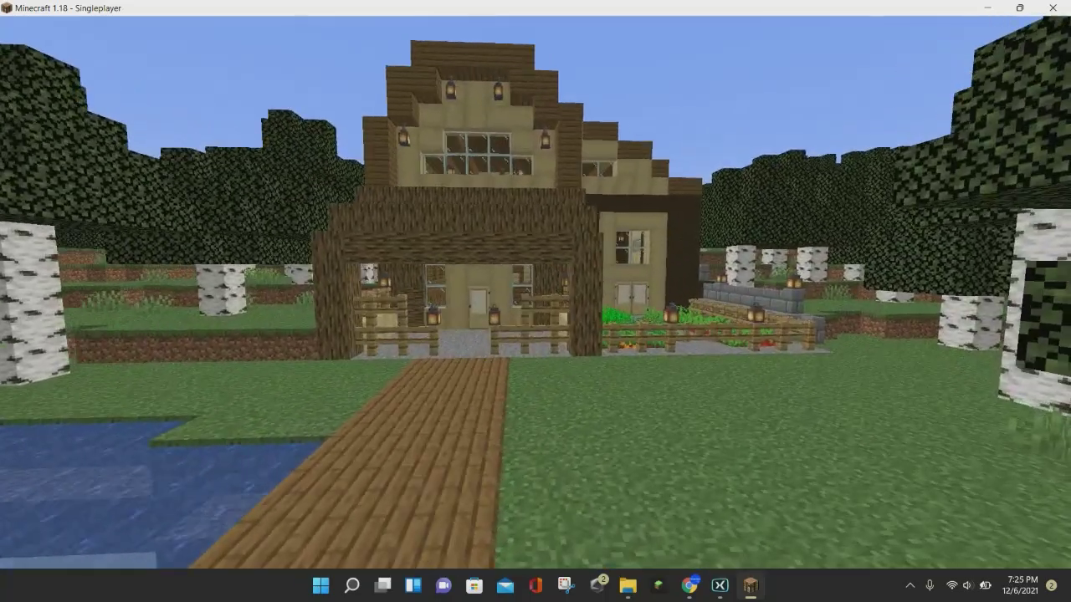
key("w")
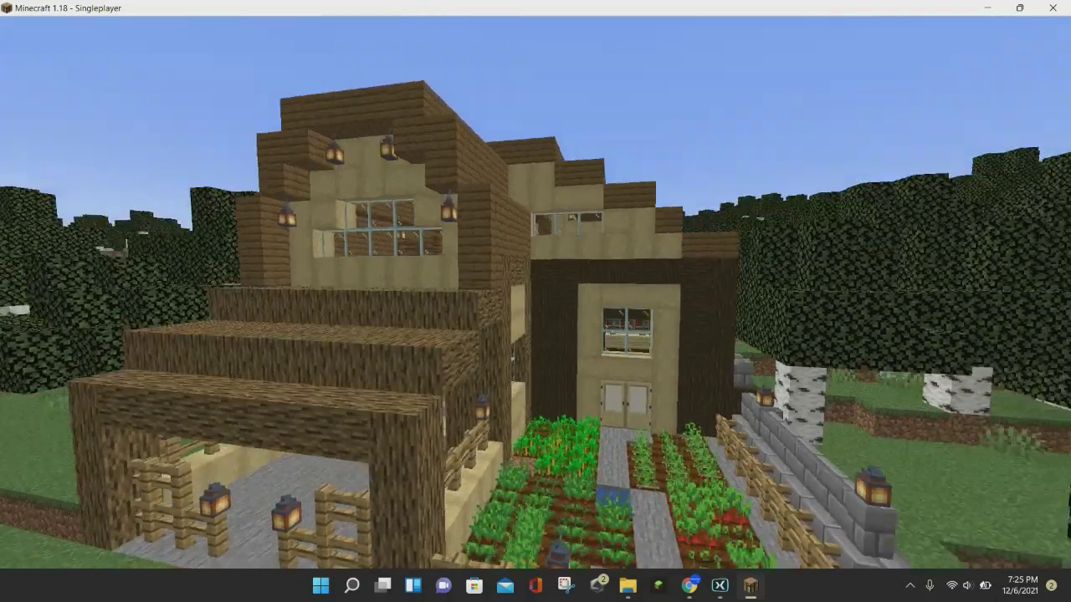
key("w")
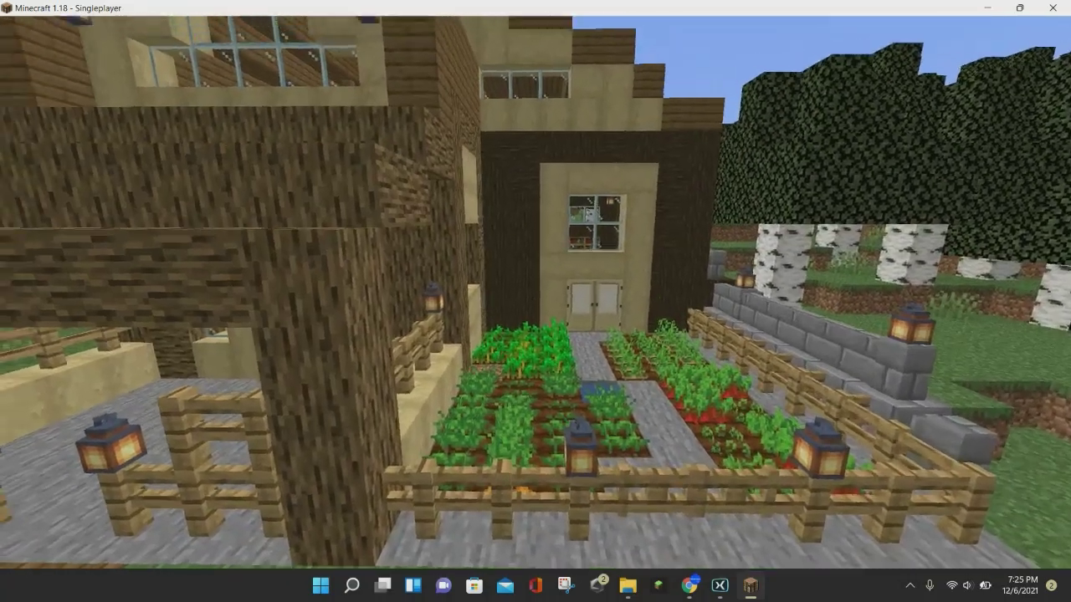
key("s")
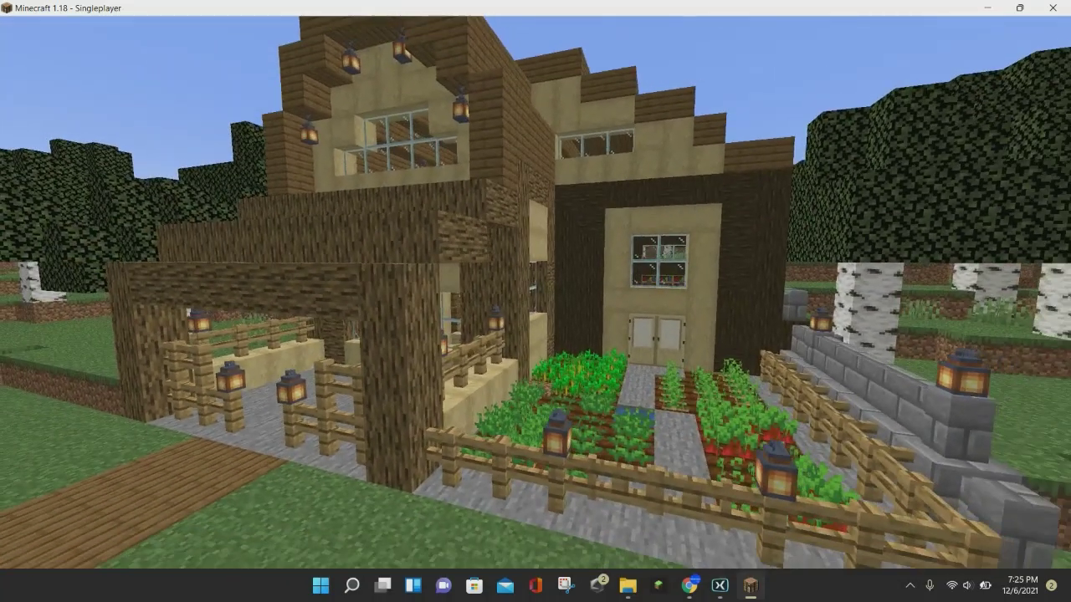
key("a")
key("s")
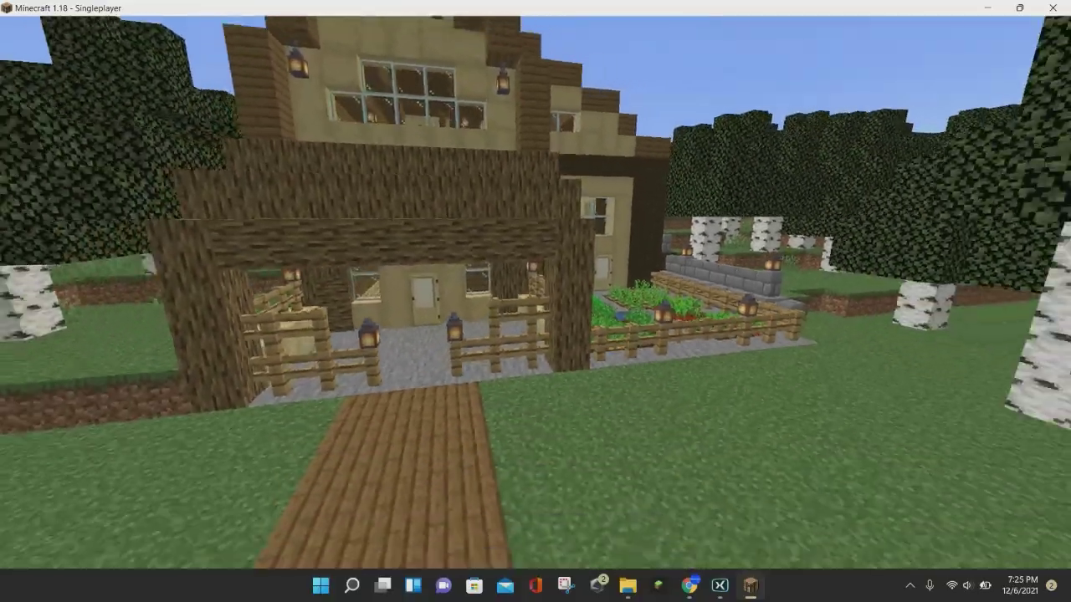
key("s")
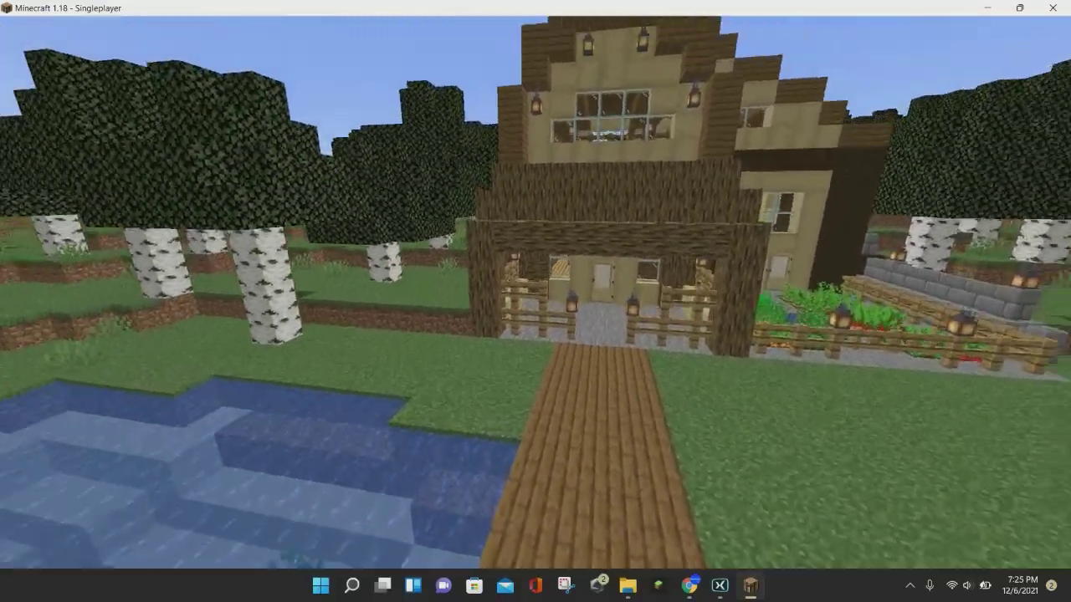
key("space")
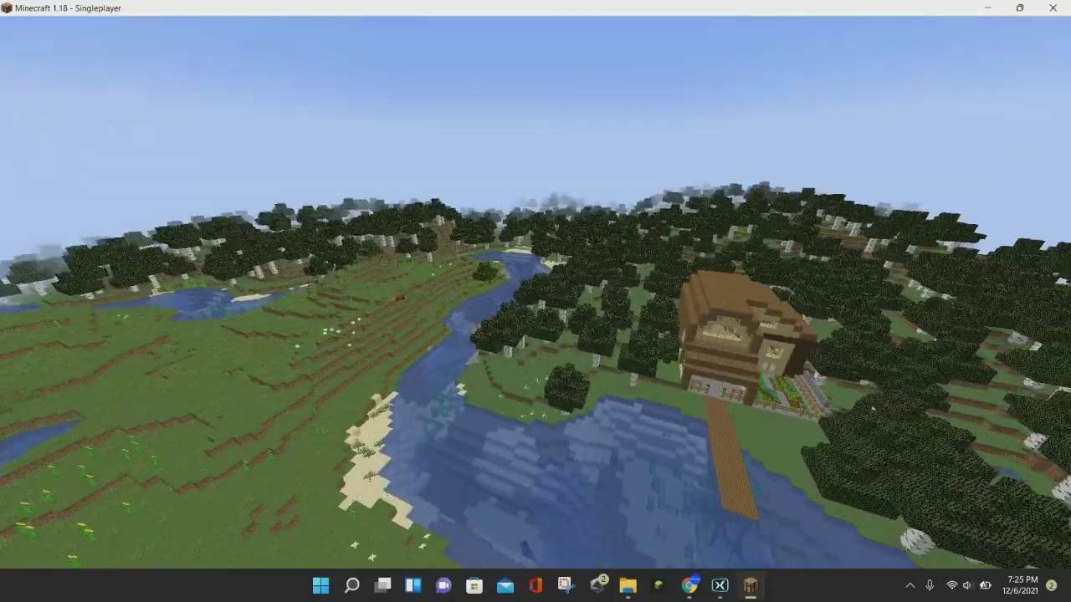
mouse_move(536, 302)
key("w")
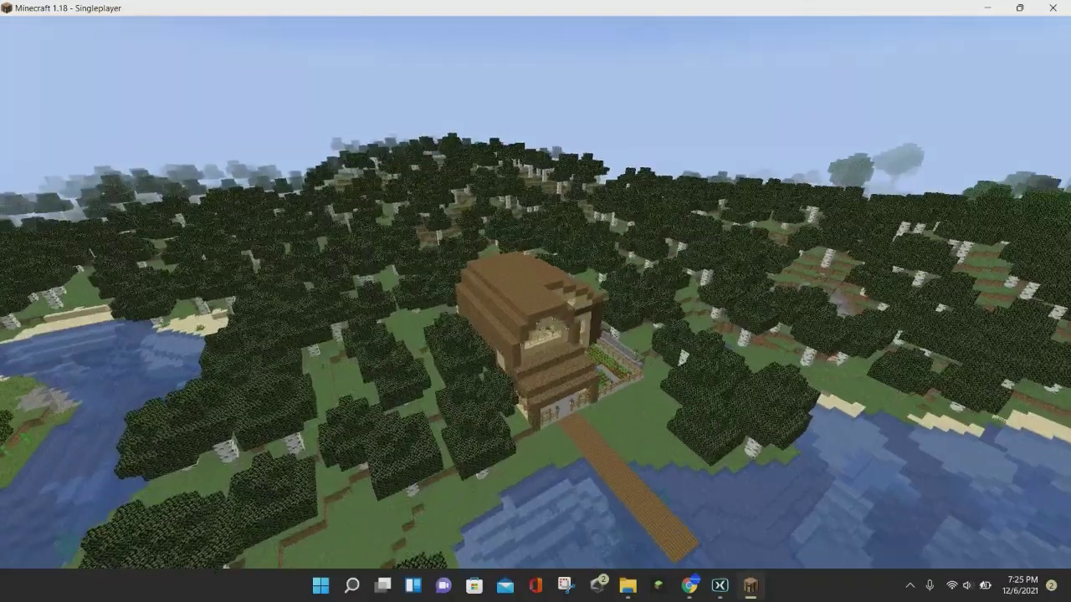